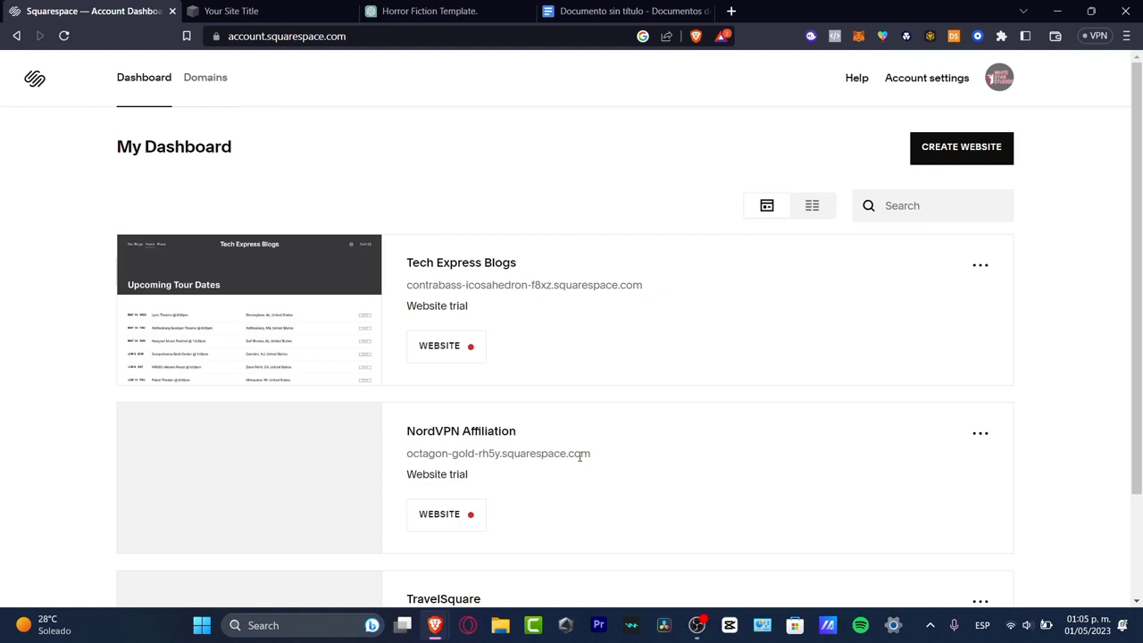
# - Review the account's domains and look through the existing websites on the dashboard
pyautogui.click(220, 86)
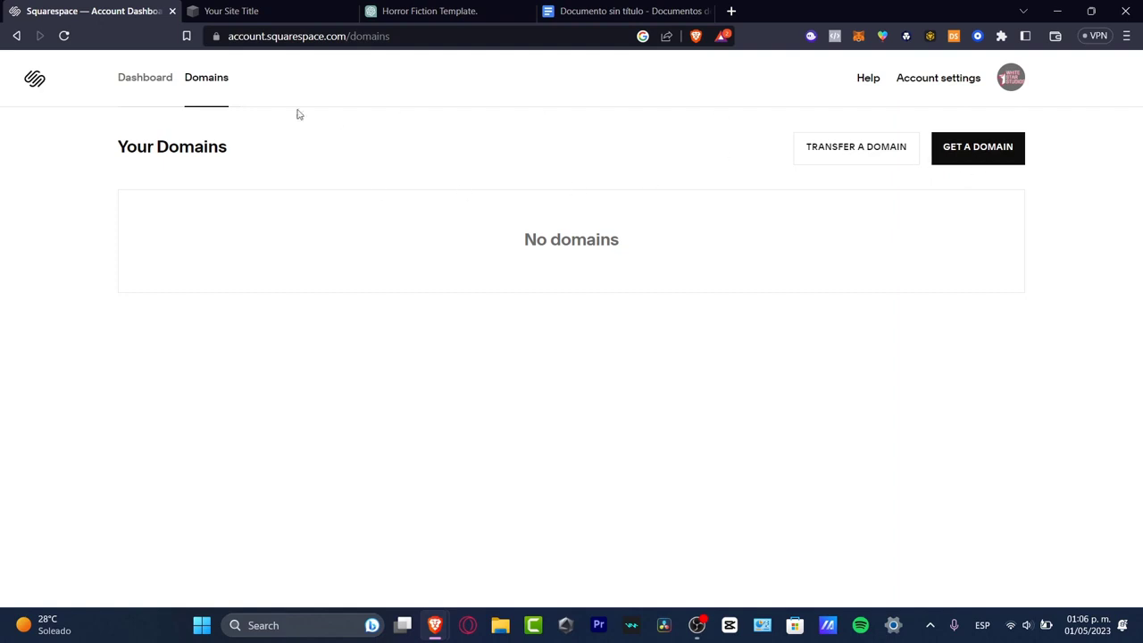
pyautogui.click(145, 82)
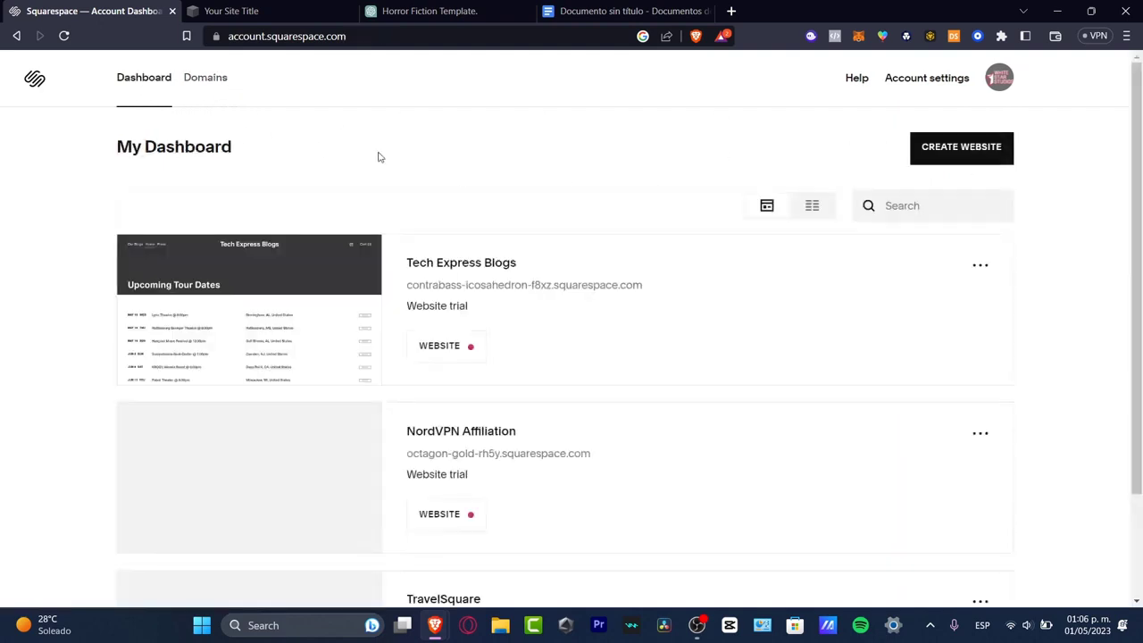
pyautogui.scroll(-2, 601, 355)
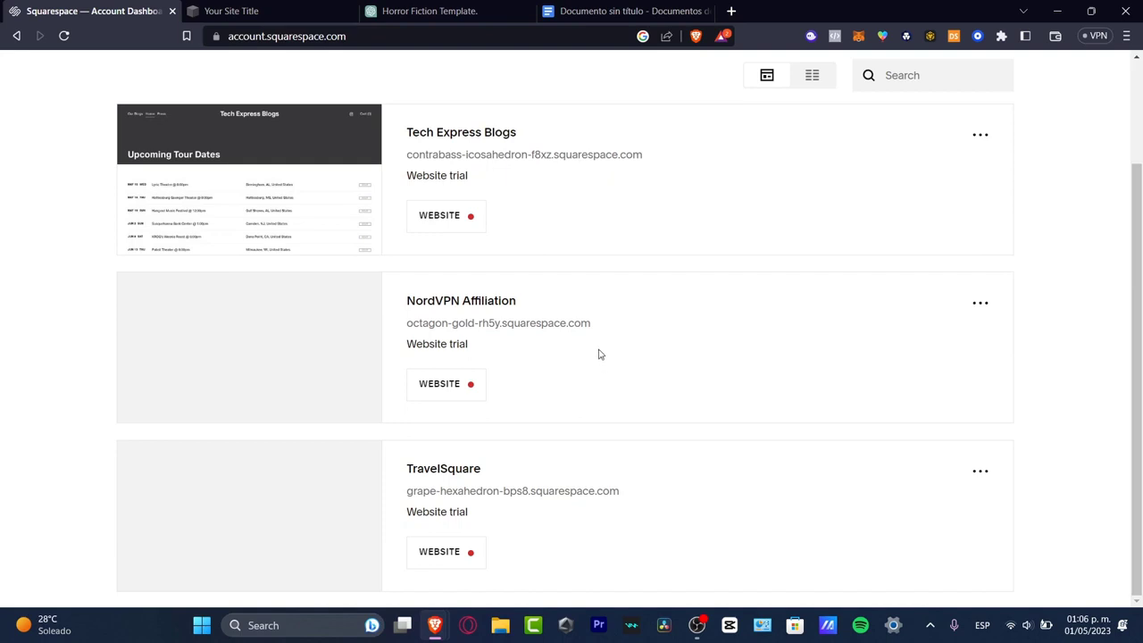
pyautogui.scroll(2, 596, 350)
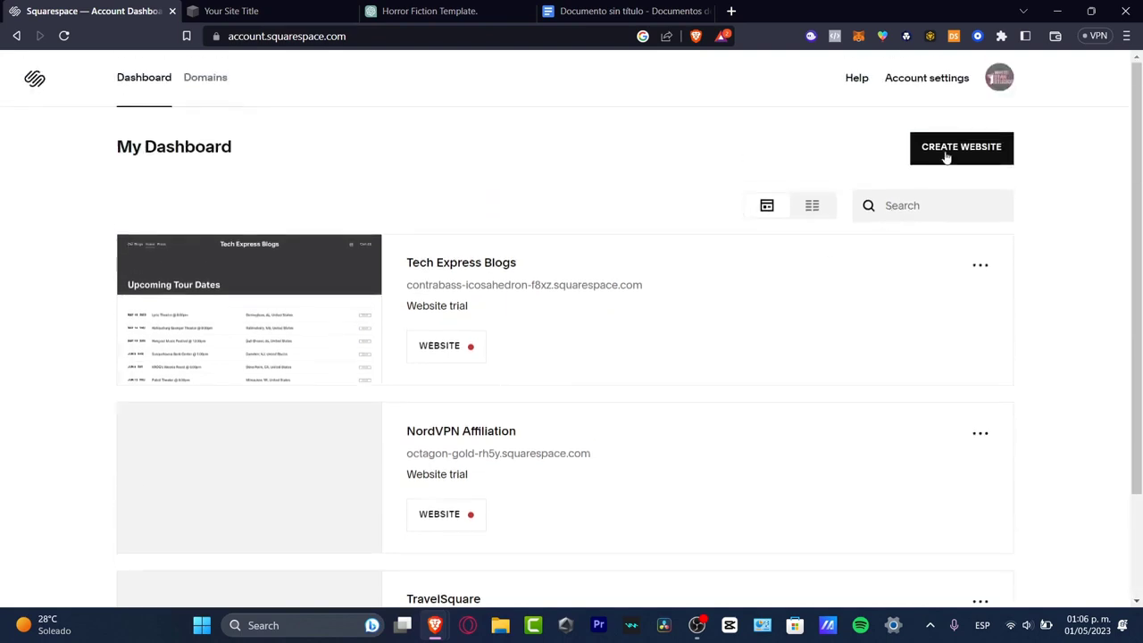
# - Start creating a new website from the dashboard, close the old site setup page discarding its changes, and return to the template gallery
pyautogui.click(962, 145)
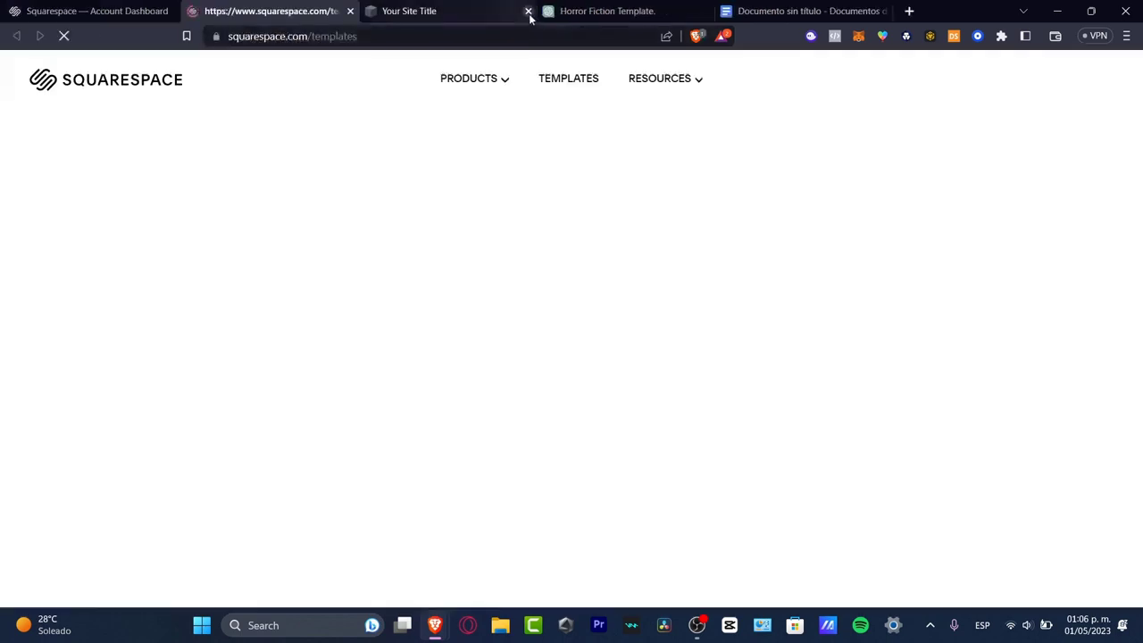
pyautogui.click(527, 11)
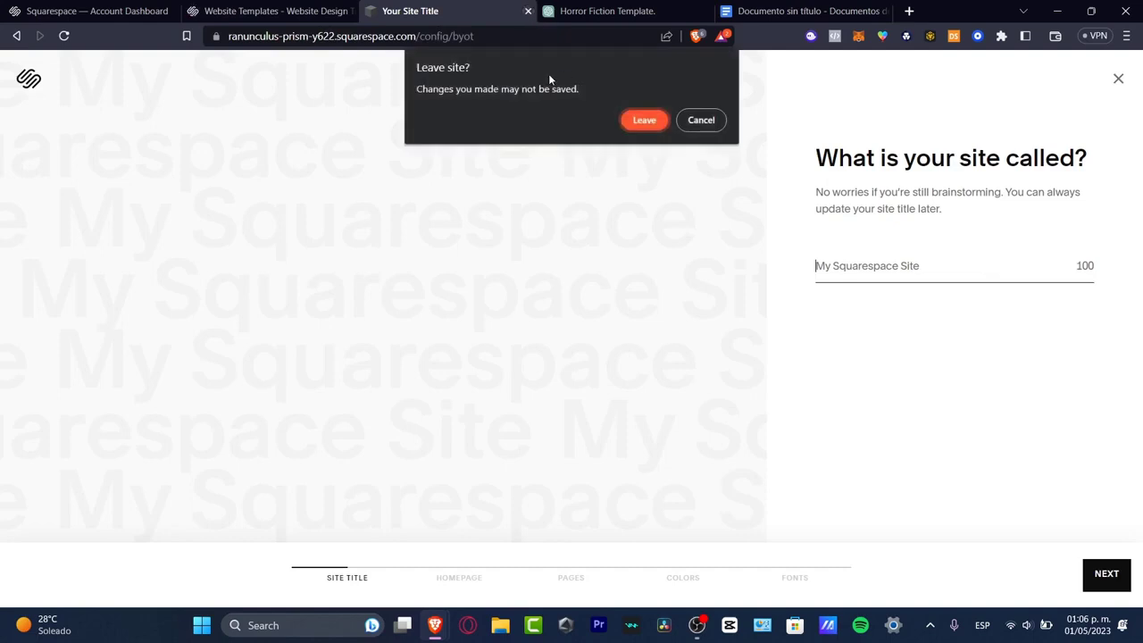
pyautogui.click(645, 120)
pyautogui.click(332, 10)
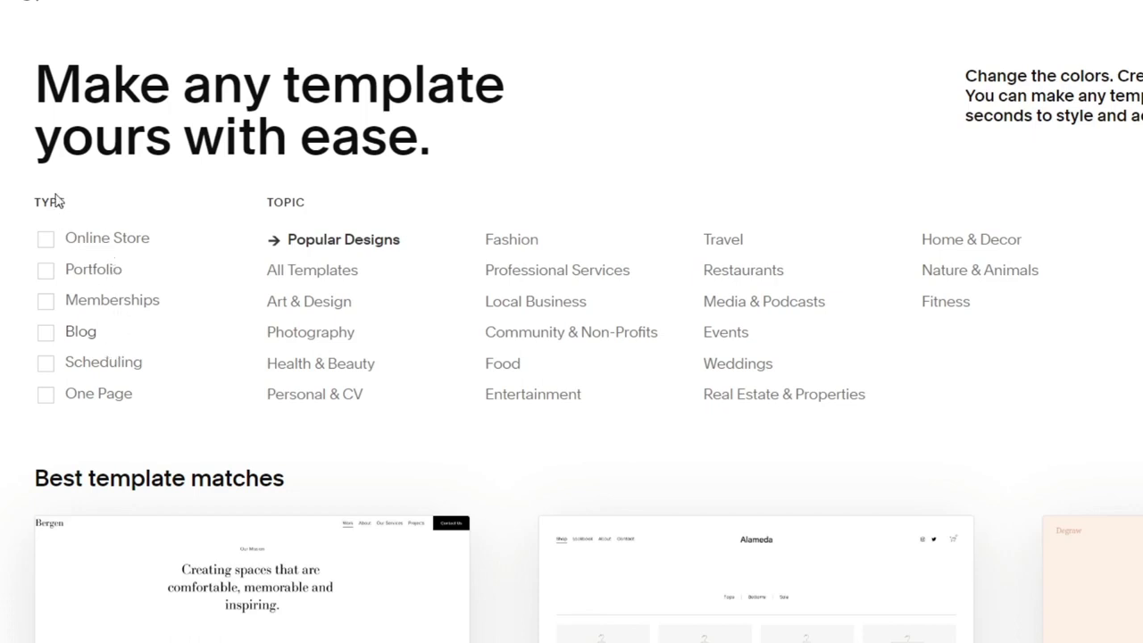
# - Filter the website templates by the Blog type and browse the matching popular designs
pyautogui.click(51, 345)
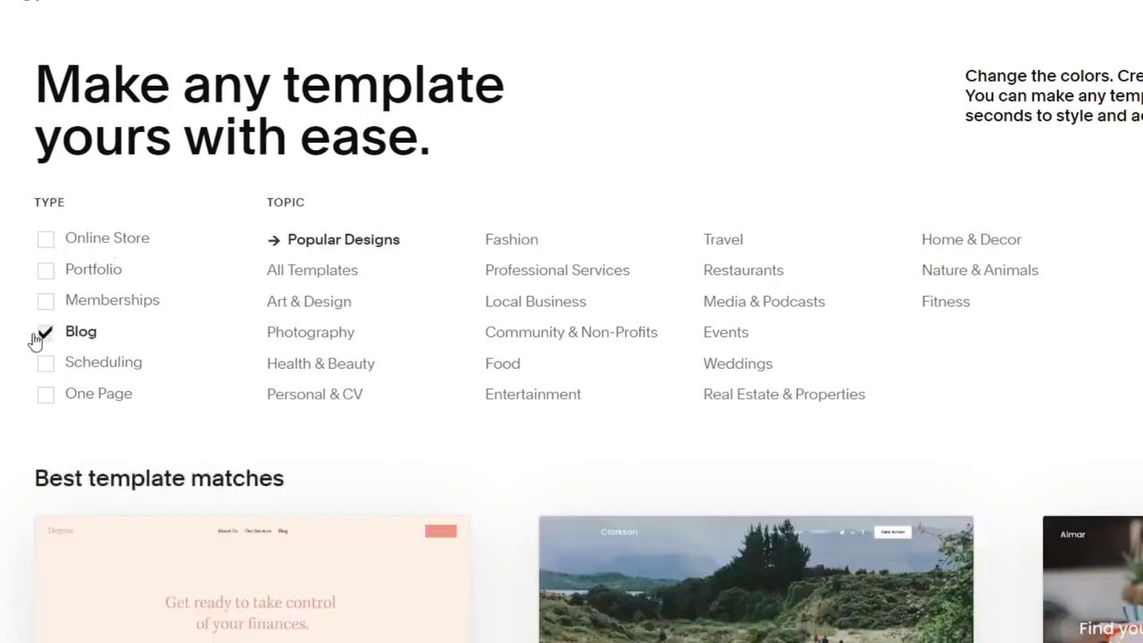
pyautogui.scroll(-4, 598, 416)
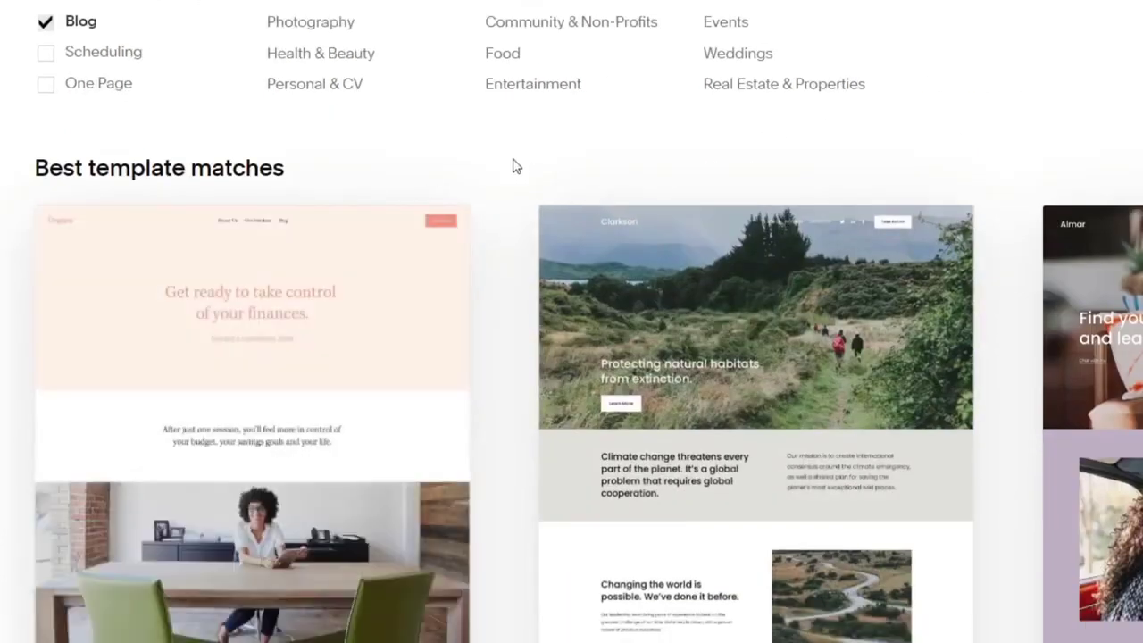
pyautogui.moveTo(384, 378)
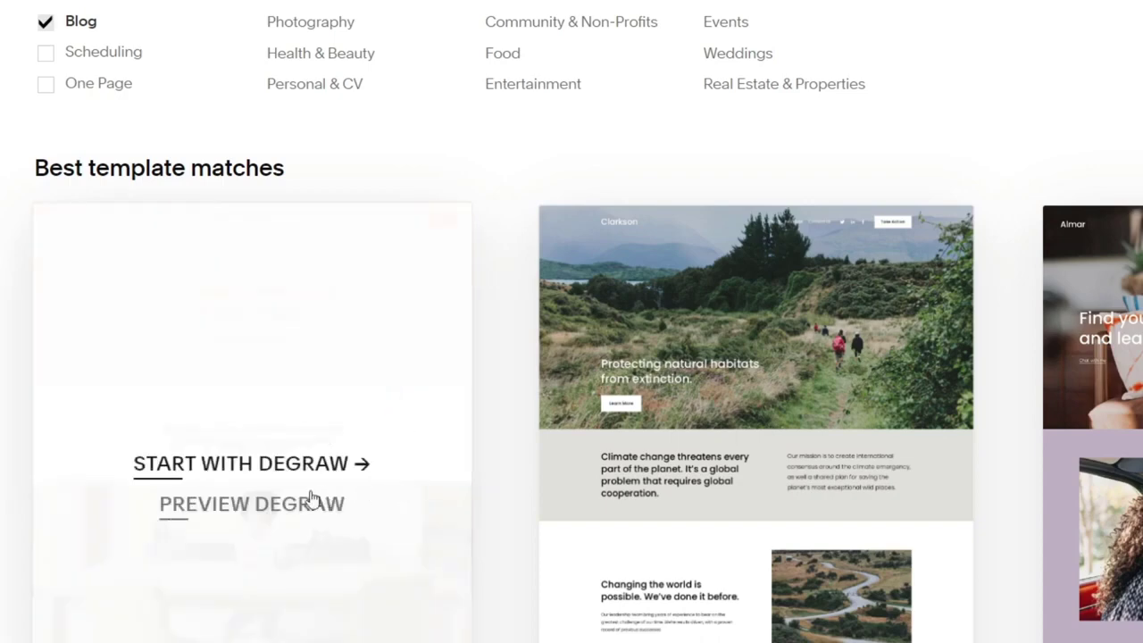
pyautogui.moveTo(745, 477)
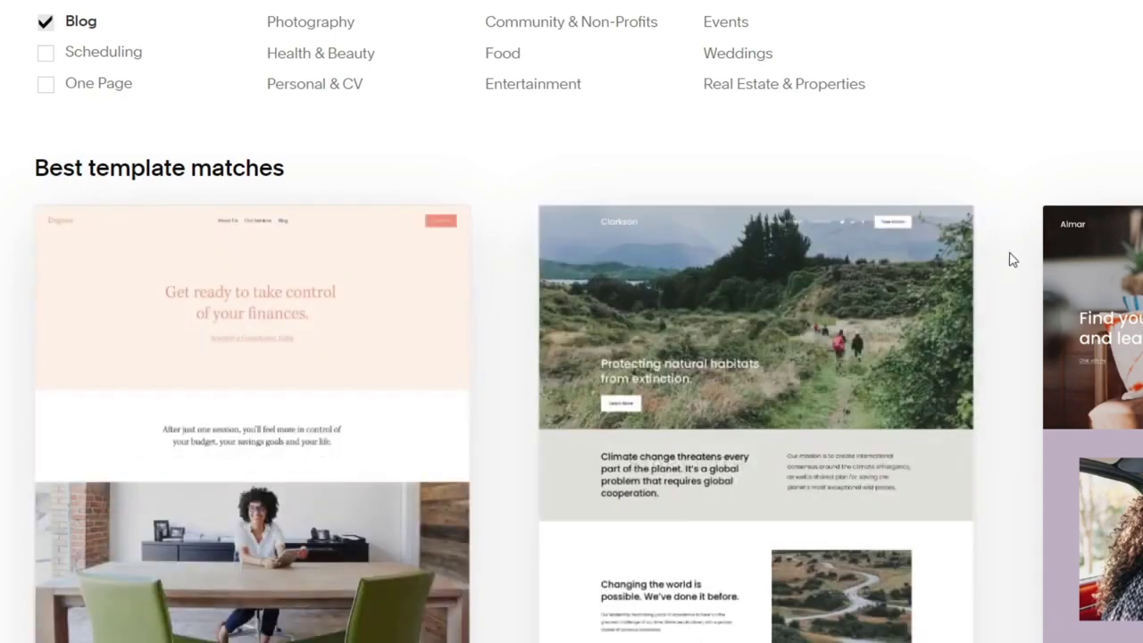
pyautogui.scroll(-3, 1012, 258)
pyautogui.scroll(-3, 588, 341)
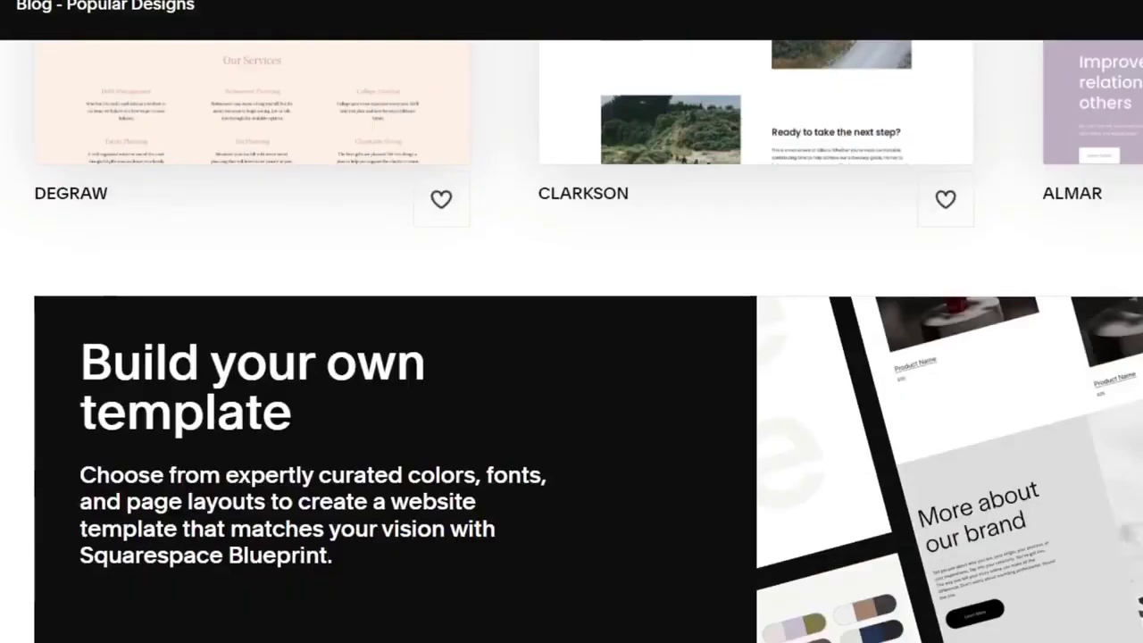
pyautogui.scroll(-3, 588, 341)
pyautogui.scroll(-5, 589, 341)
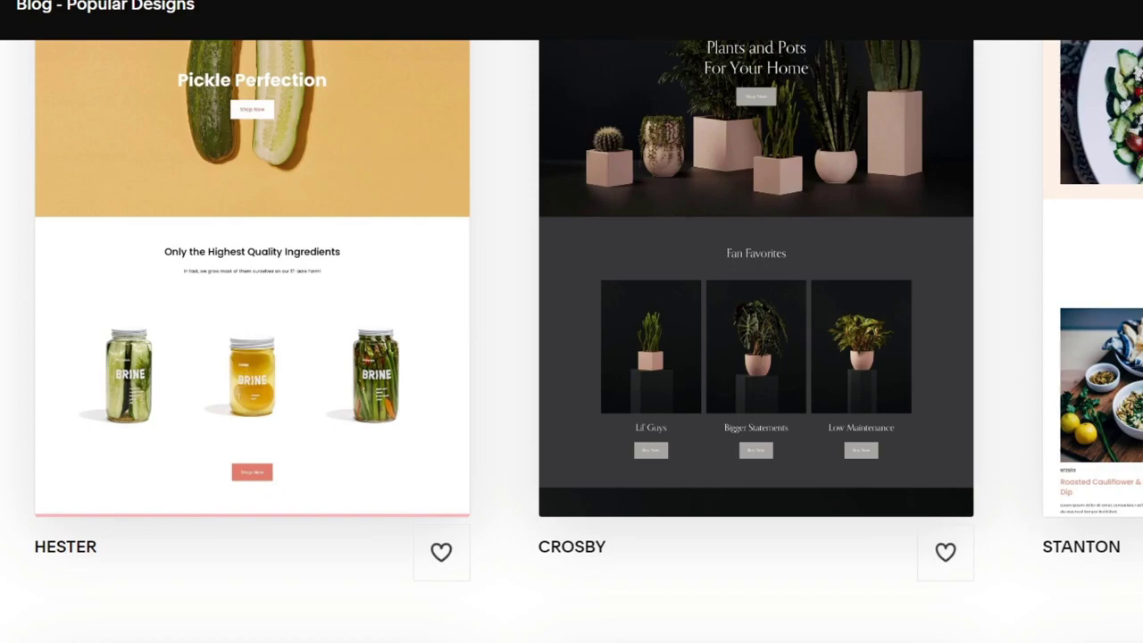
pyautogui.scroll(-3, 588, 341)
pyautogui.scroll(8, 589, 341)
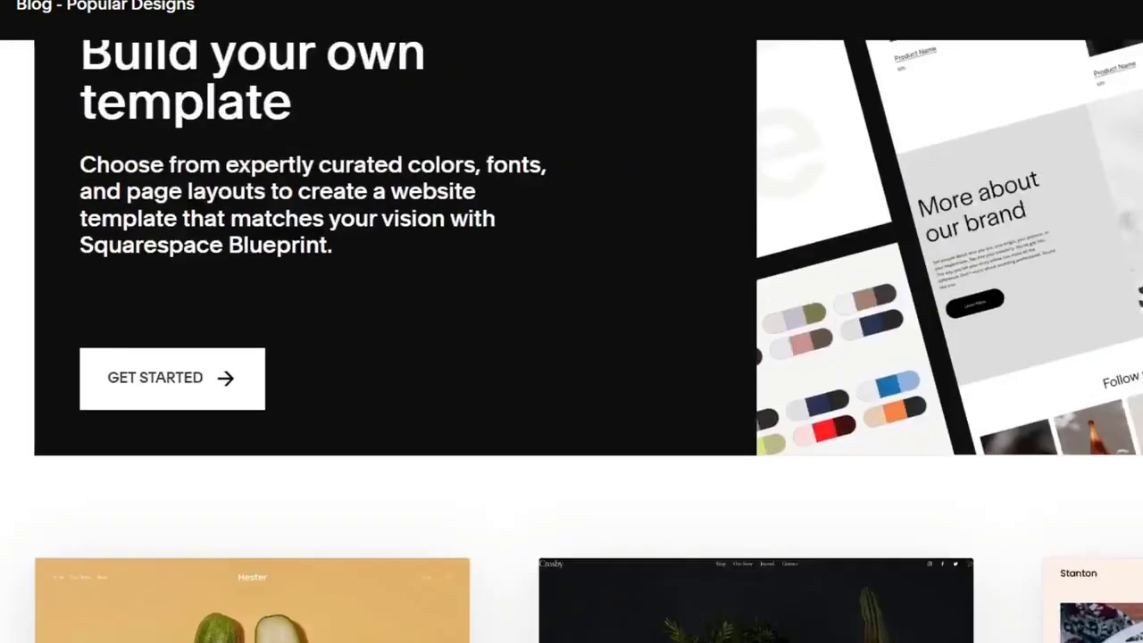
pyautogui.scroll(5, 588, 341)
pyautogui.scroll(5, 588, 342)
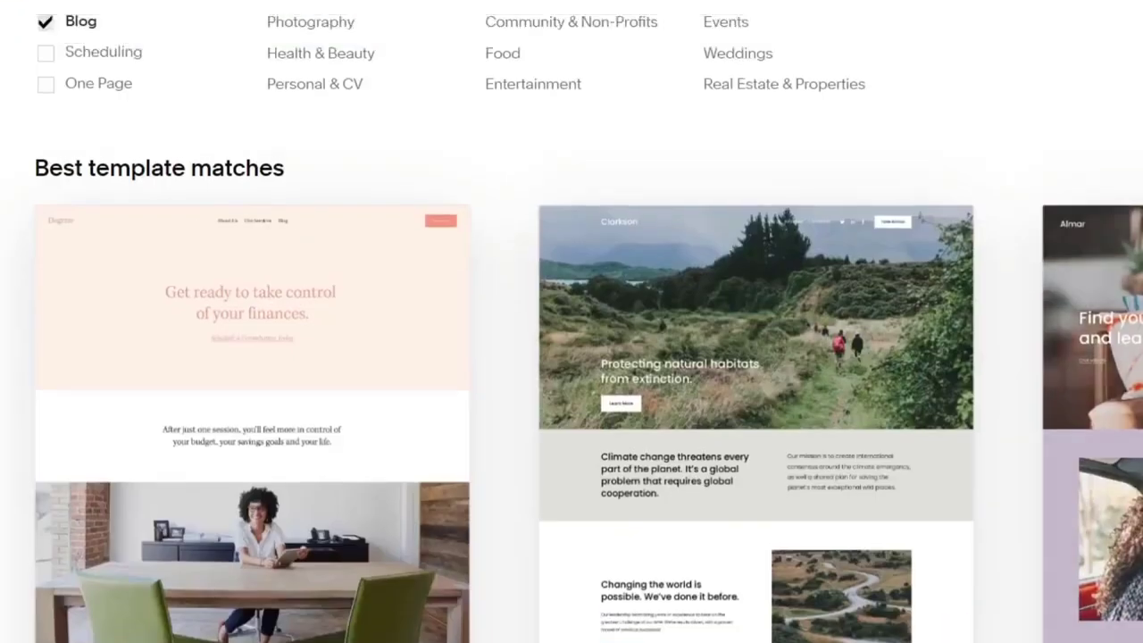
# - Preview the Degraw template and examine its homepage sections from header to footer
pyautogui.moveTo(427, 573)
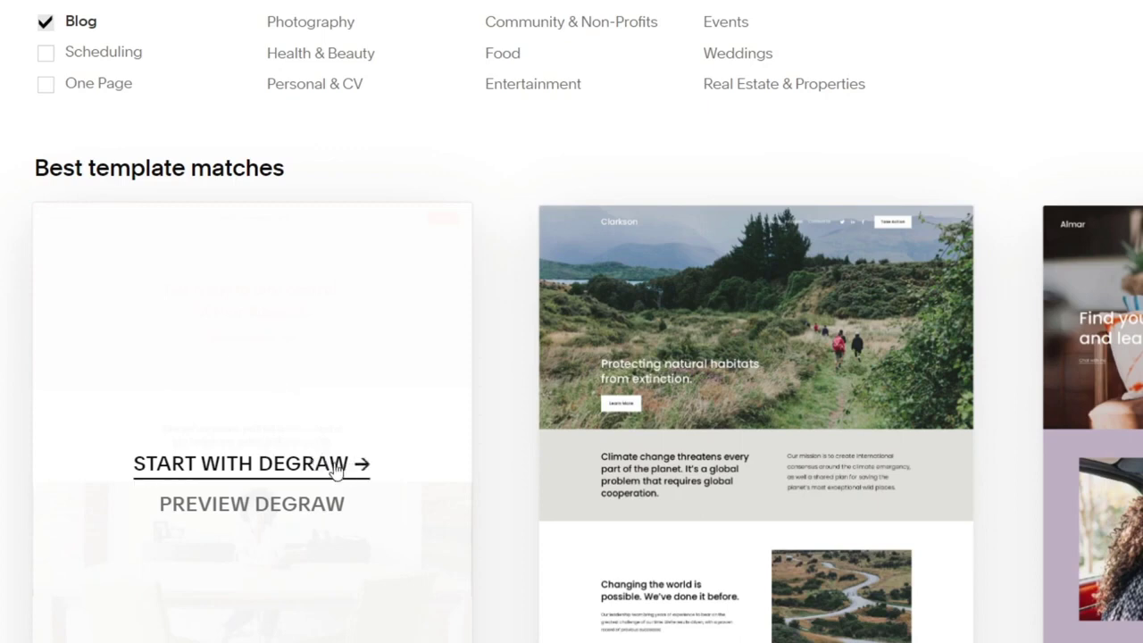
pyautogui.click(302, 505)
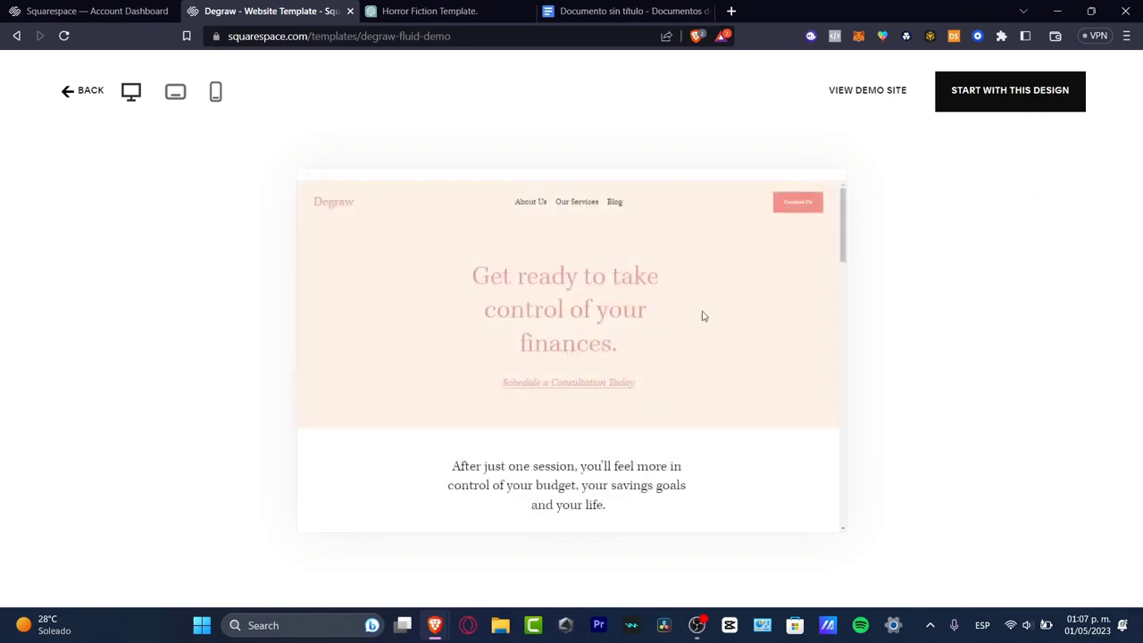
pyautogui.scroll(-4, 703, 317)
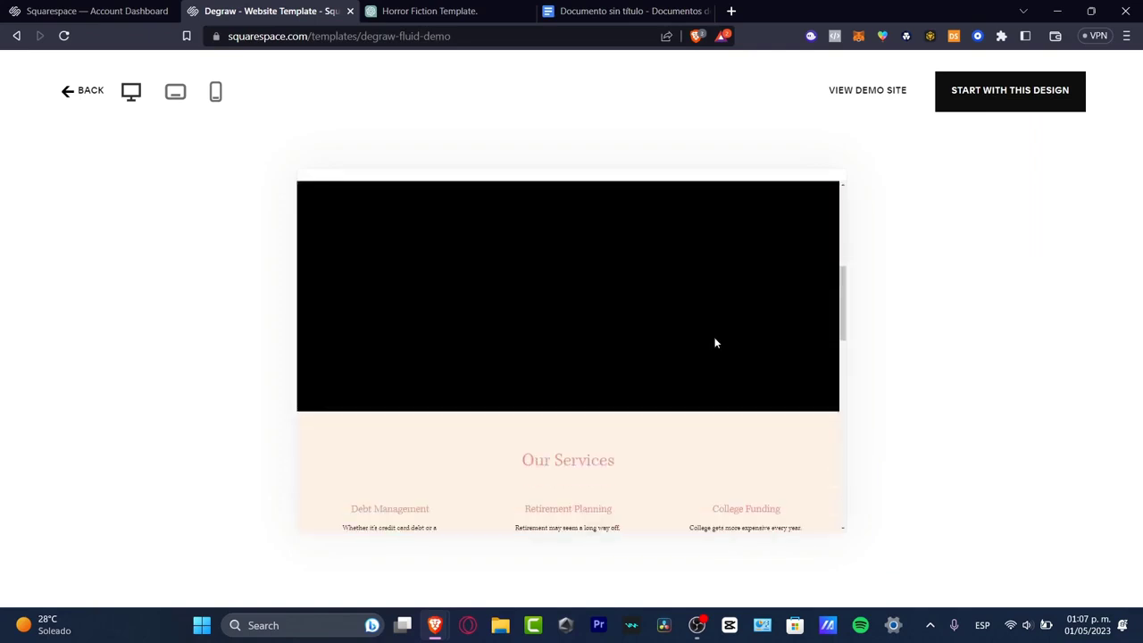
pyautogui.scroll(-10, 714, 343)
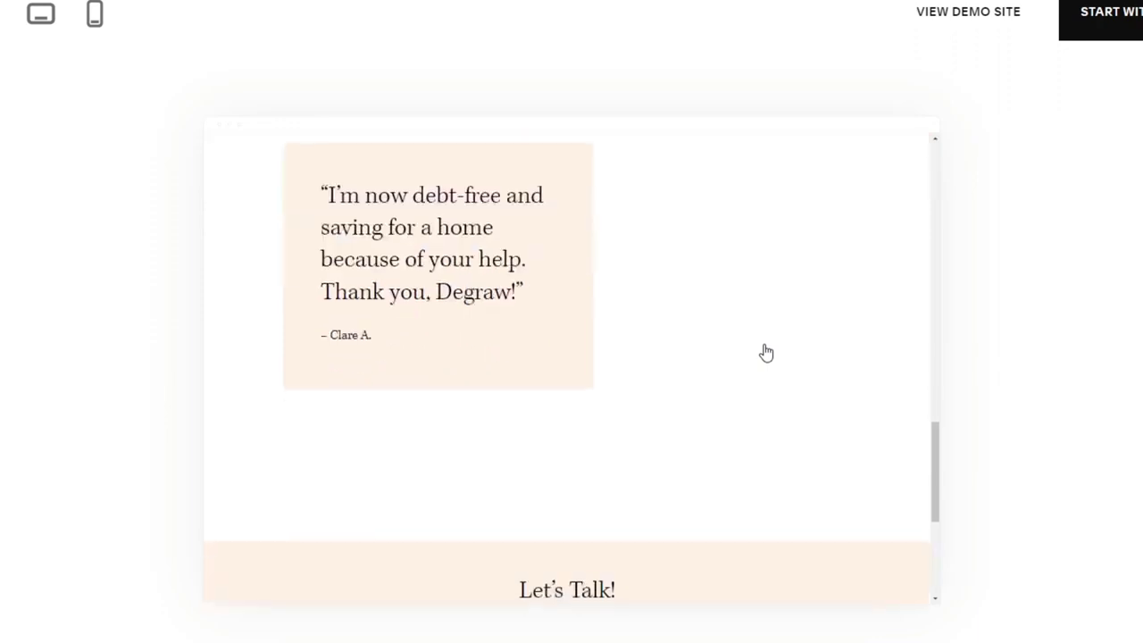
pyautogui.scroll(-4, 766, 353)
pyautogui.scroll(18, 766, 352)
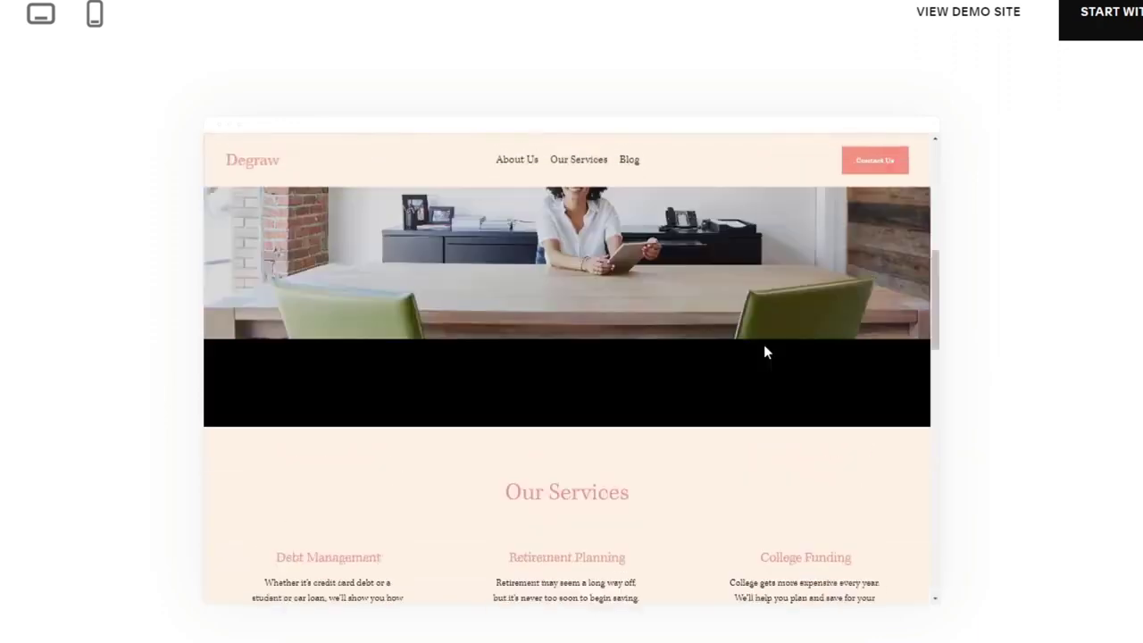
pyautogui.scroll(-4, 763, 354)
pyautogui.scroll(-8, 773, 371)
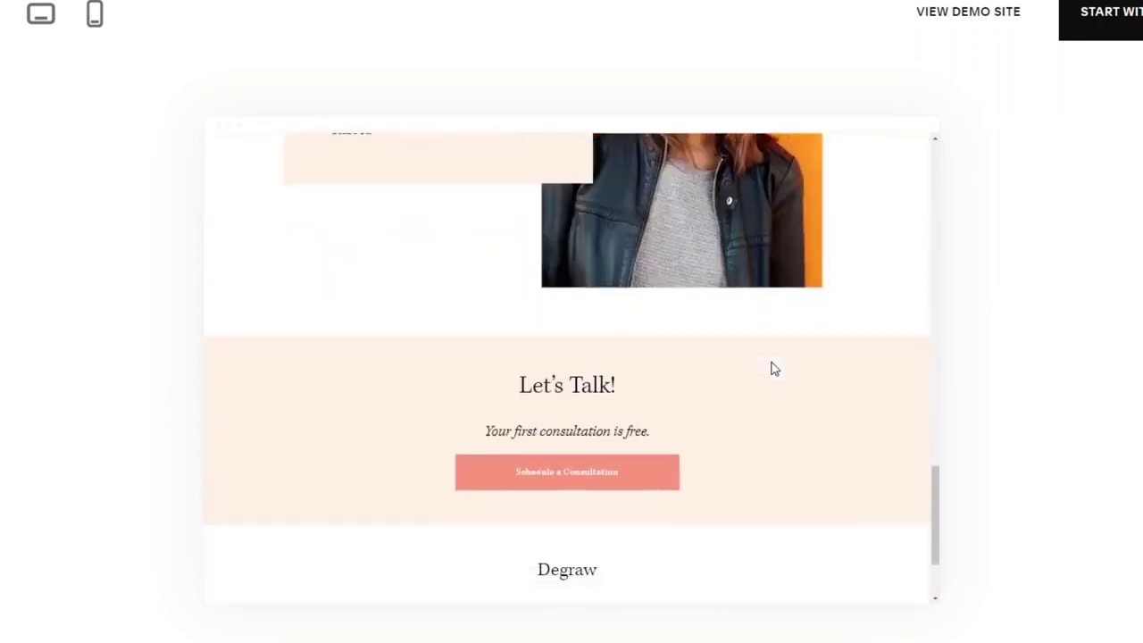
pyautogui.scroll(14, 772, 369)
pyautogui.scroll(4, 773, 368)
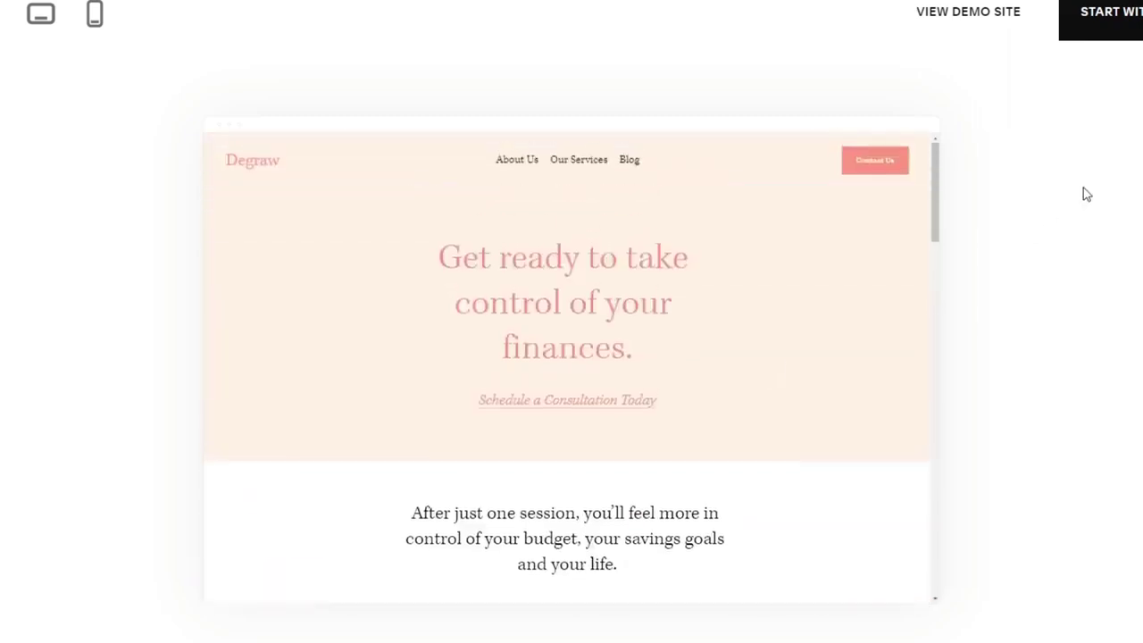
pyautogui.scroll(-12, 653, 380)
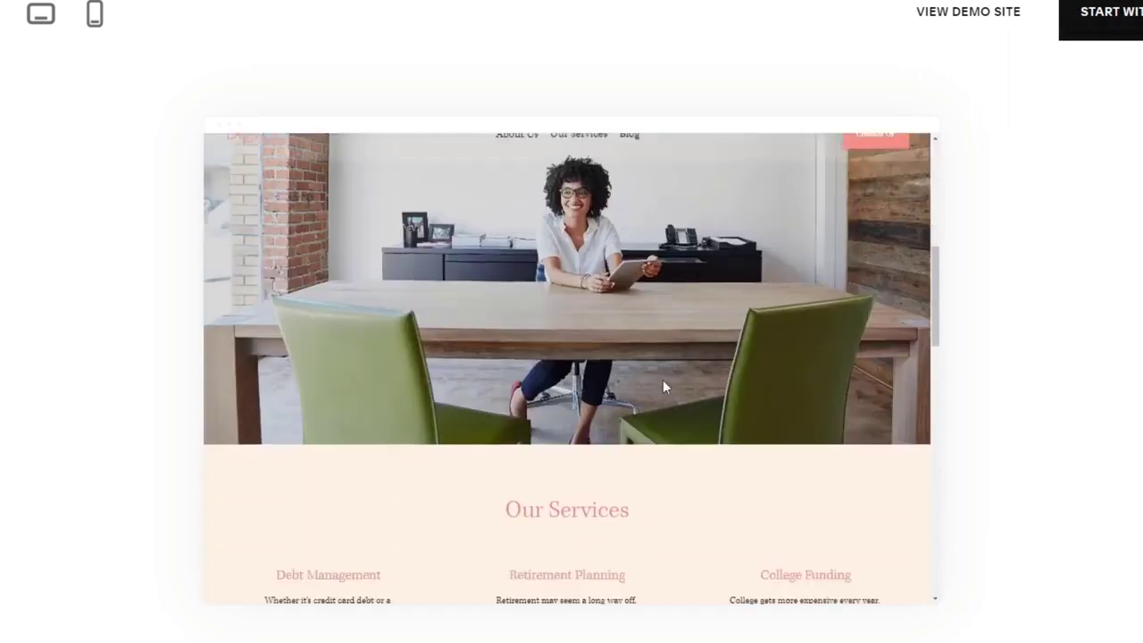
pyautogui.scroll(-2, 674, 379)
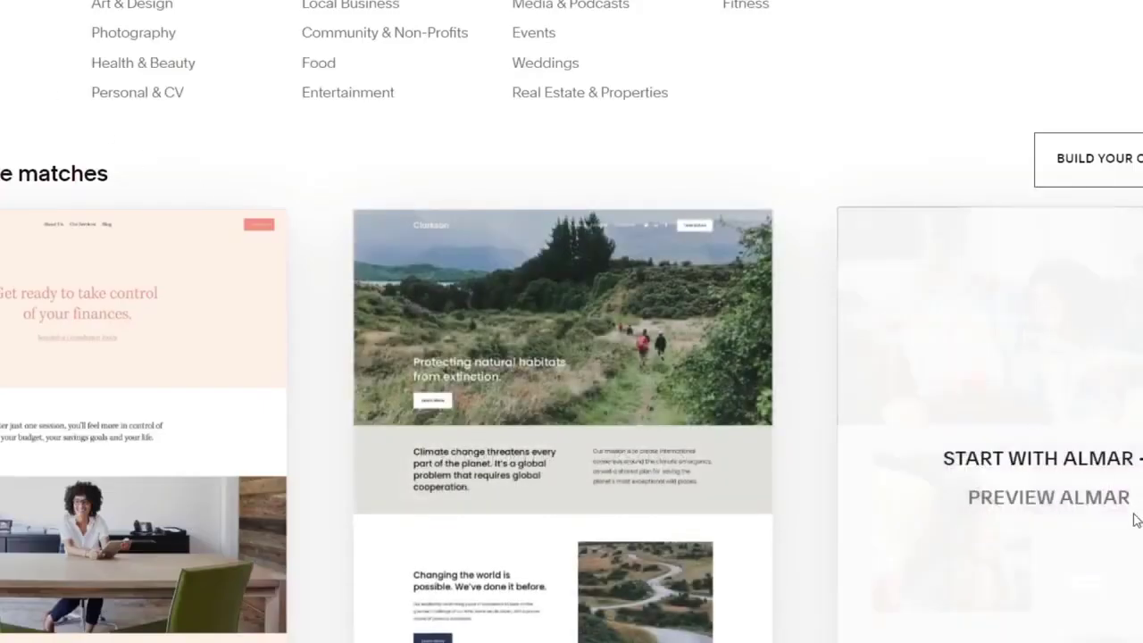
# - Preview the Almar template and examine its homepage layout down to the newsletter sign-up and footer
pyautogui.click(1076, 499)
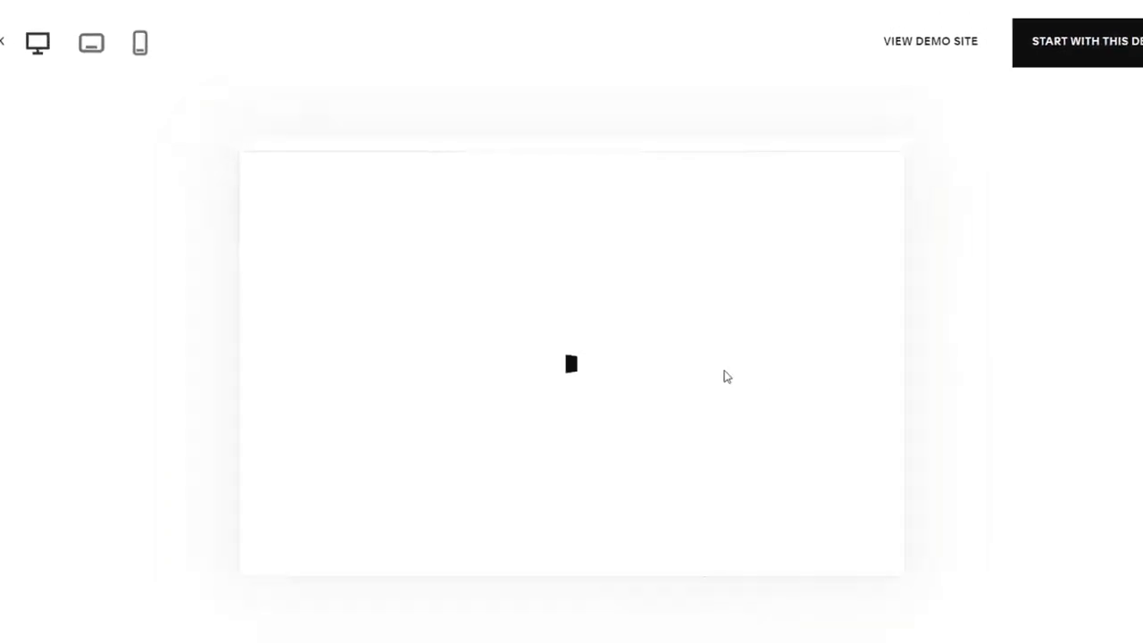
pyautogui.scroll(-3, 732, 333)
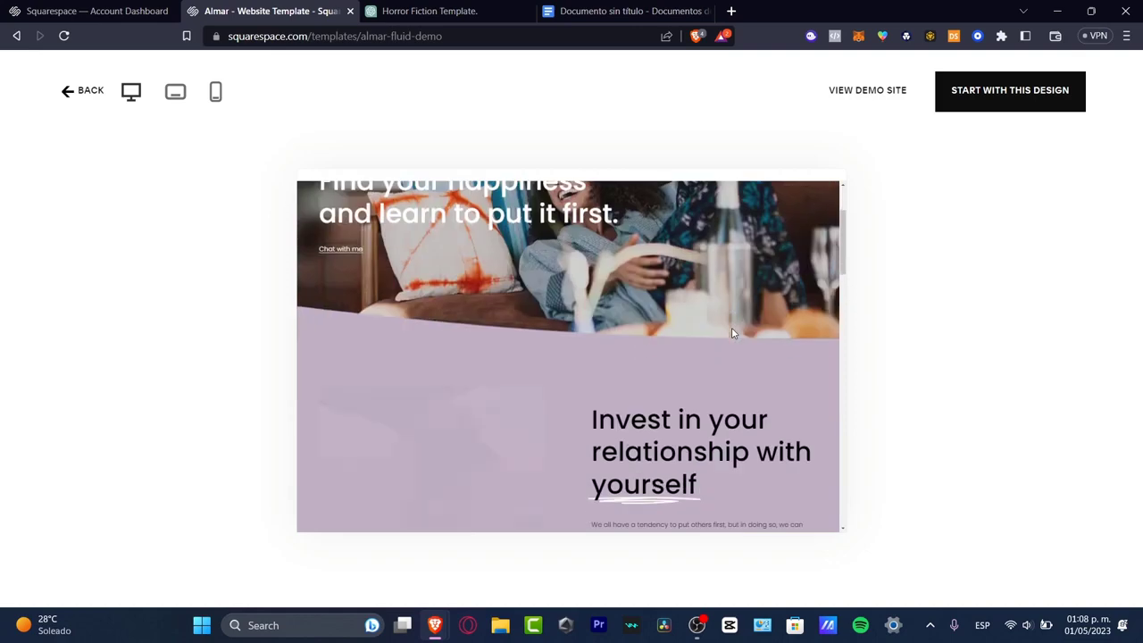
pyautogui.scroll(-10, 732, 333)
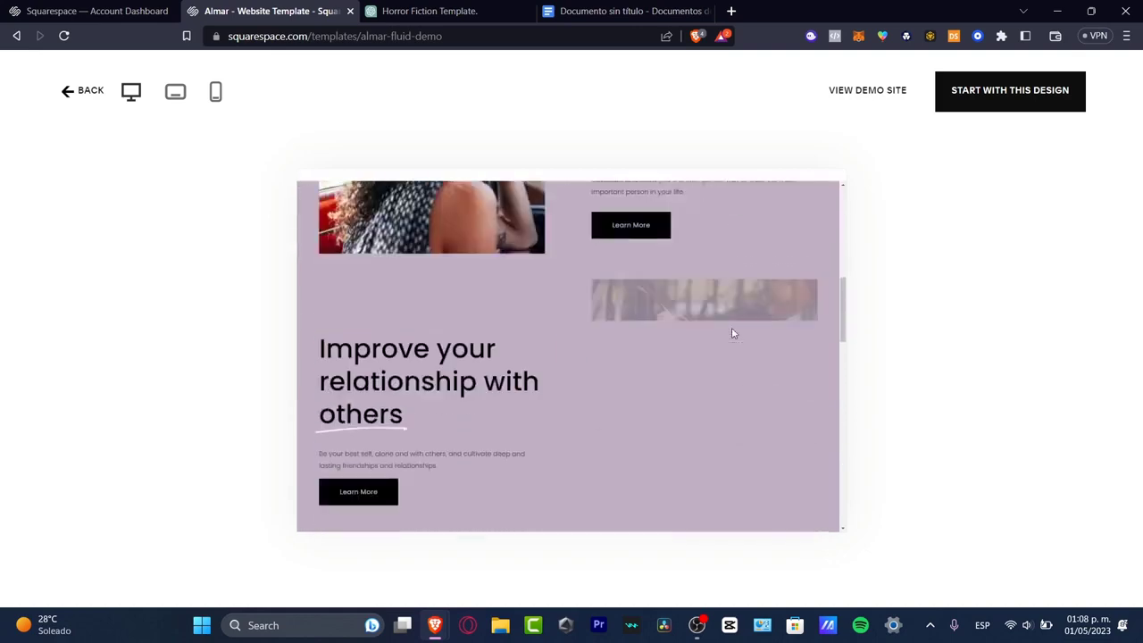
pyautogui.scroll(-3, 731, 329)
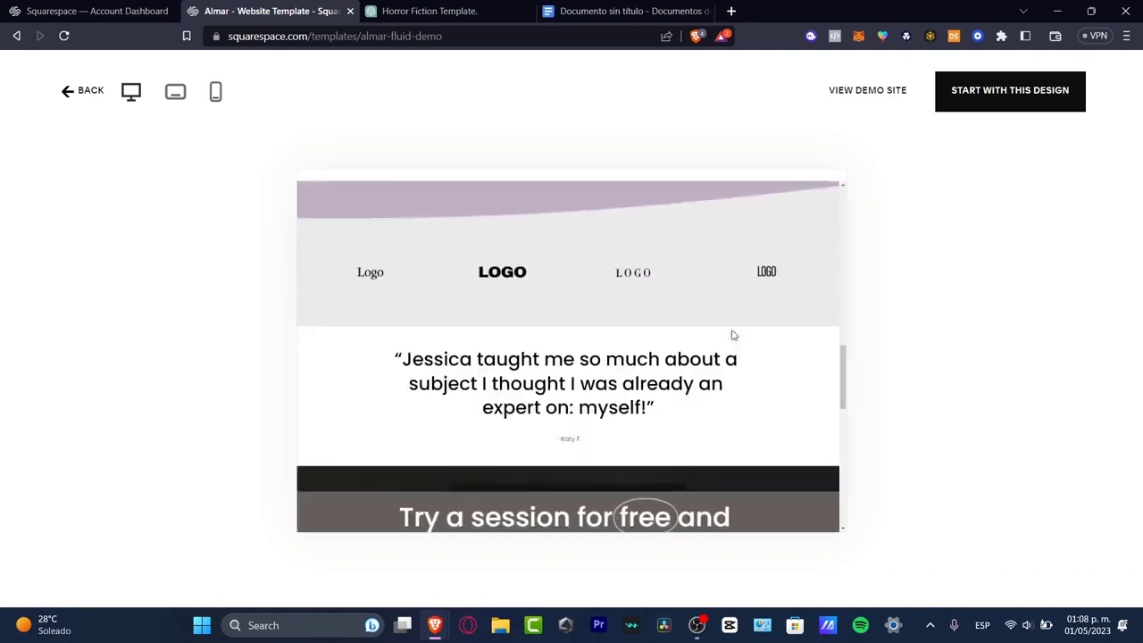
pyautogui.scroll(6, 731, 331)
pyautogui.scroll(5, 731, 333)
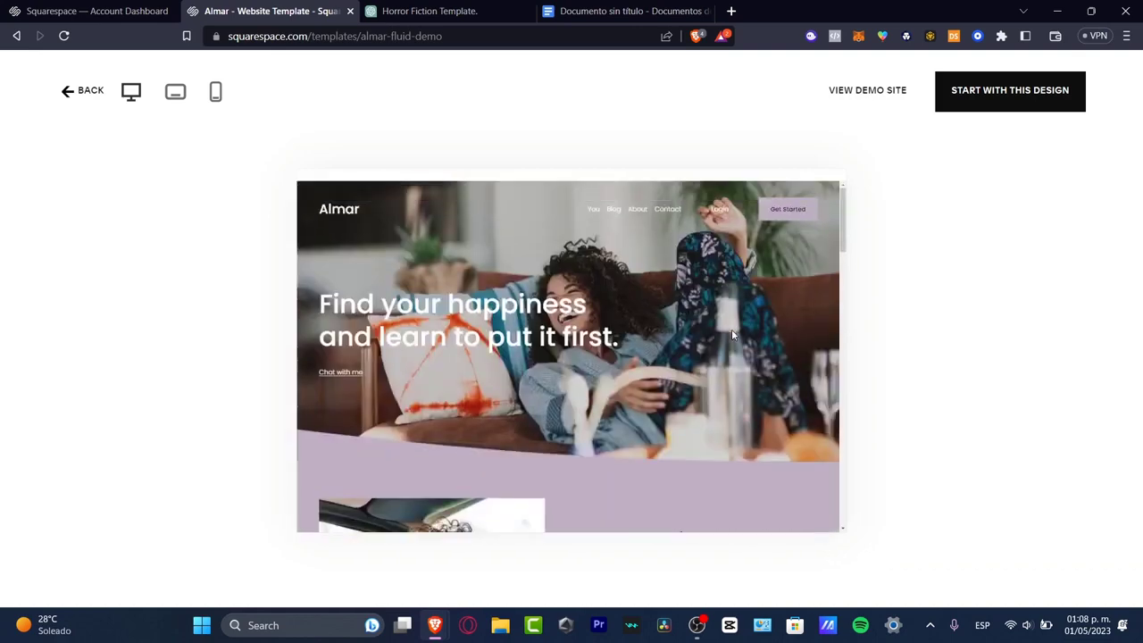
pyautogui.scroll(-15, 725, 349)
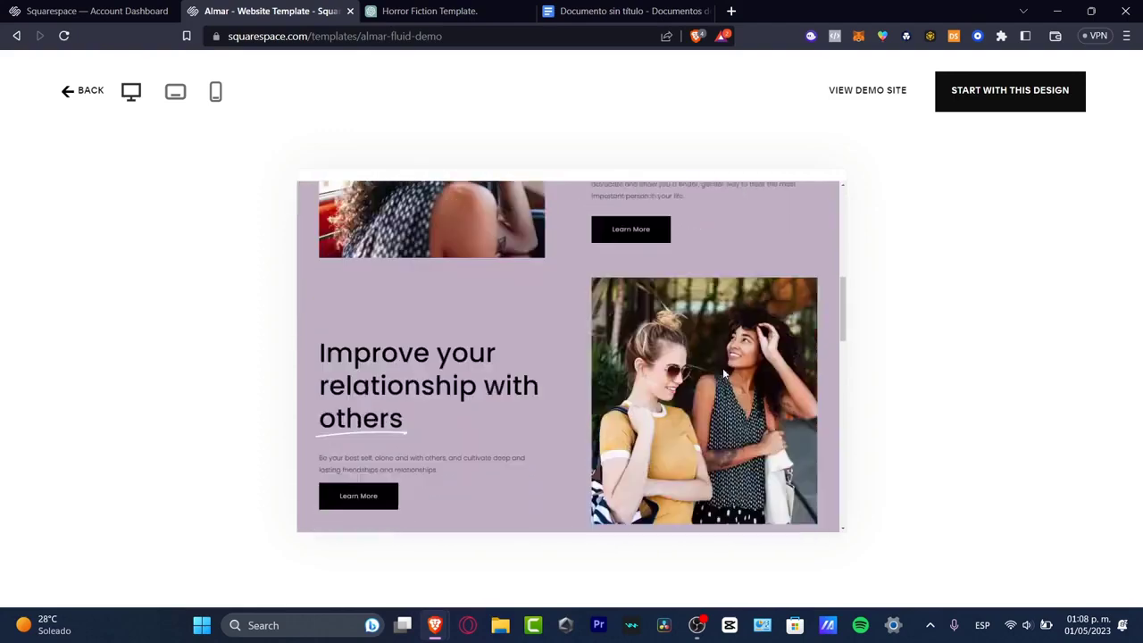
pyautogui.scroll(-5, 723, 371)
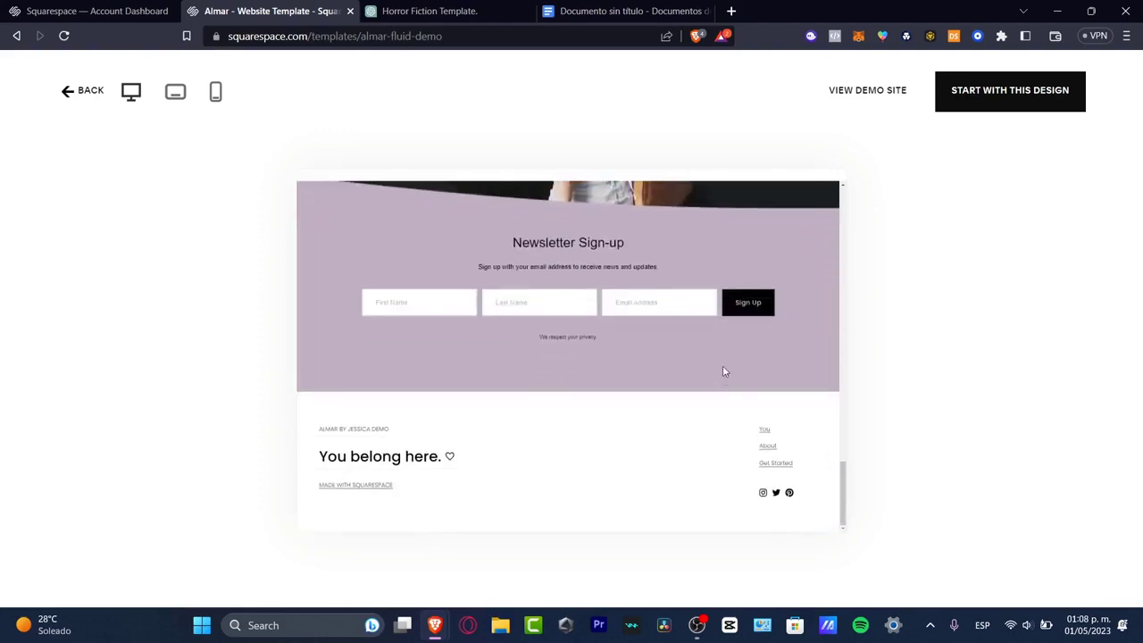
pyautogui.scroll(10, 723, 371)
pyautogui.scroll(5, 723, 369)
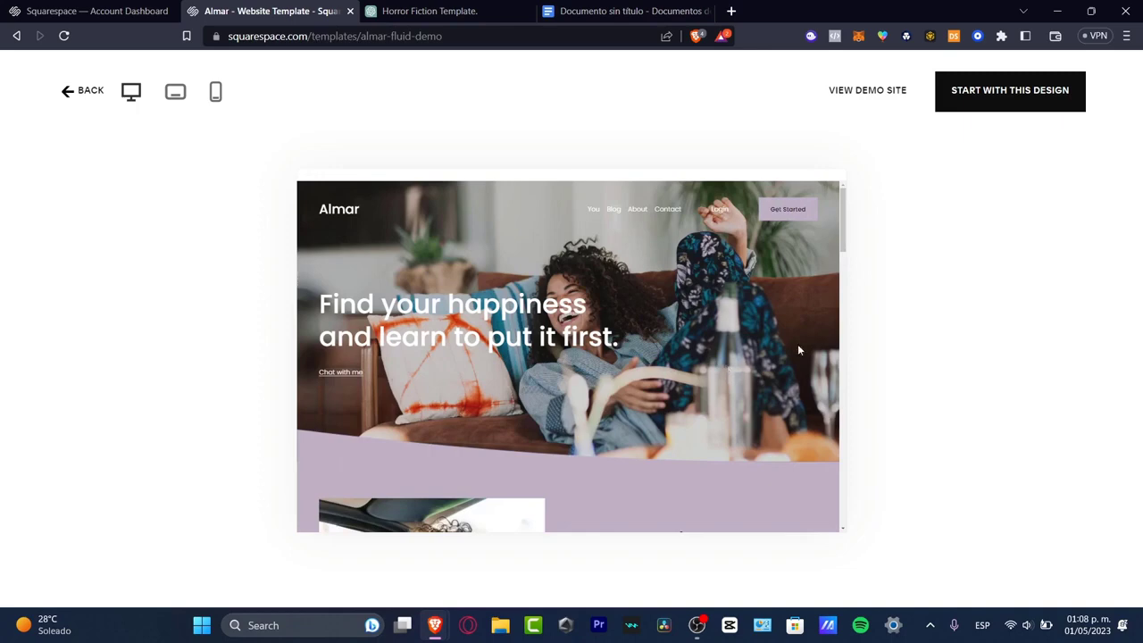
# - Start a new site with the Almar design and set its site title to "Honest Socials"
pyautogui.click(1007, 98)
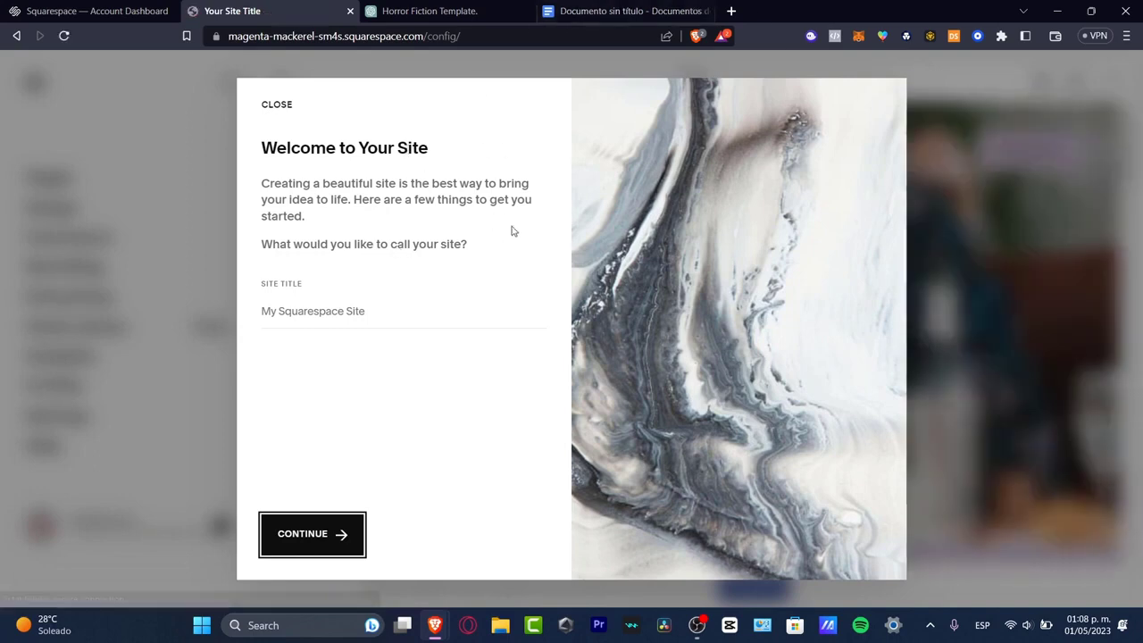
pyautogui.click(370, 310)
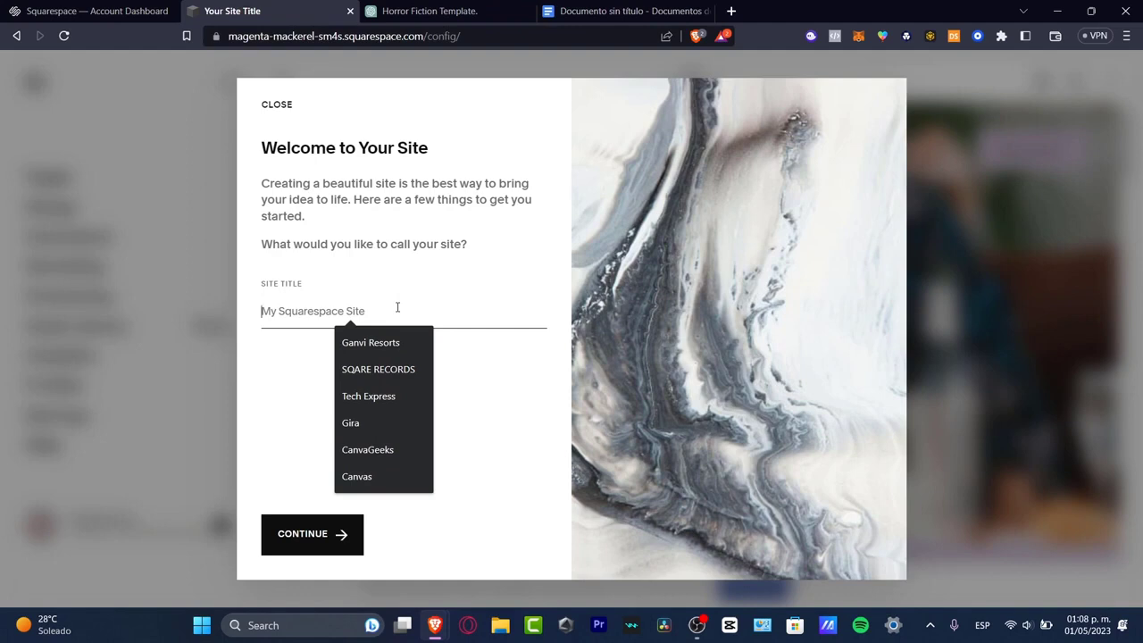
pyautogui.write('Honest')
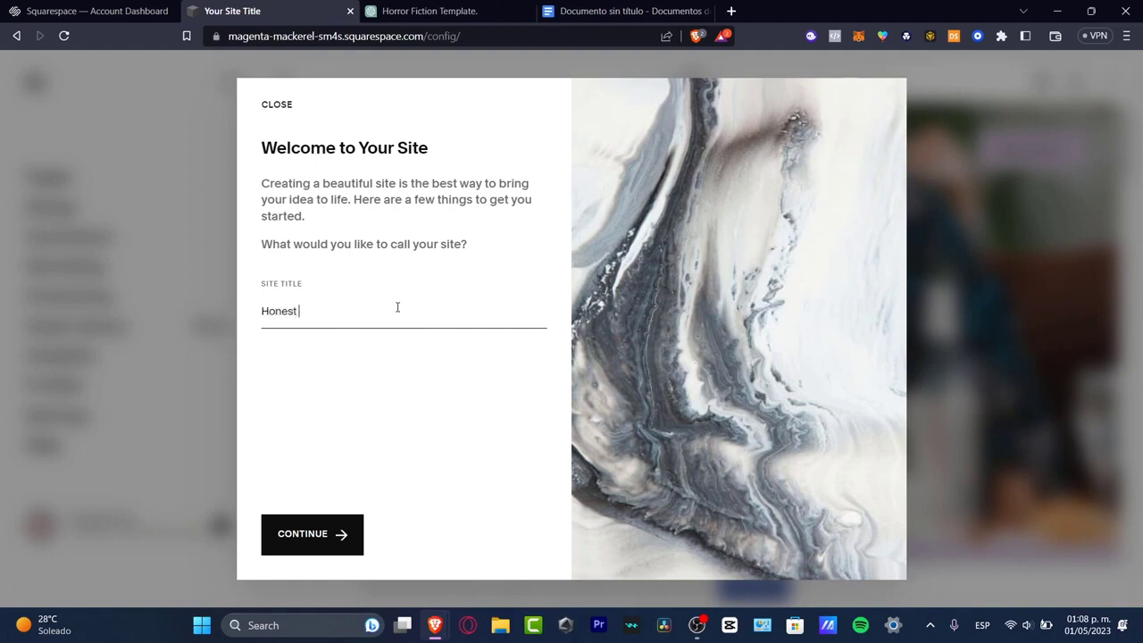
pyautogui.write(' Socials')
pyautogui.click(318, 538)
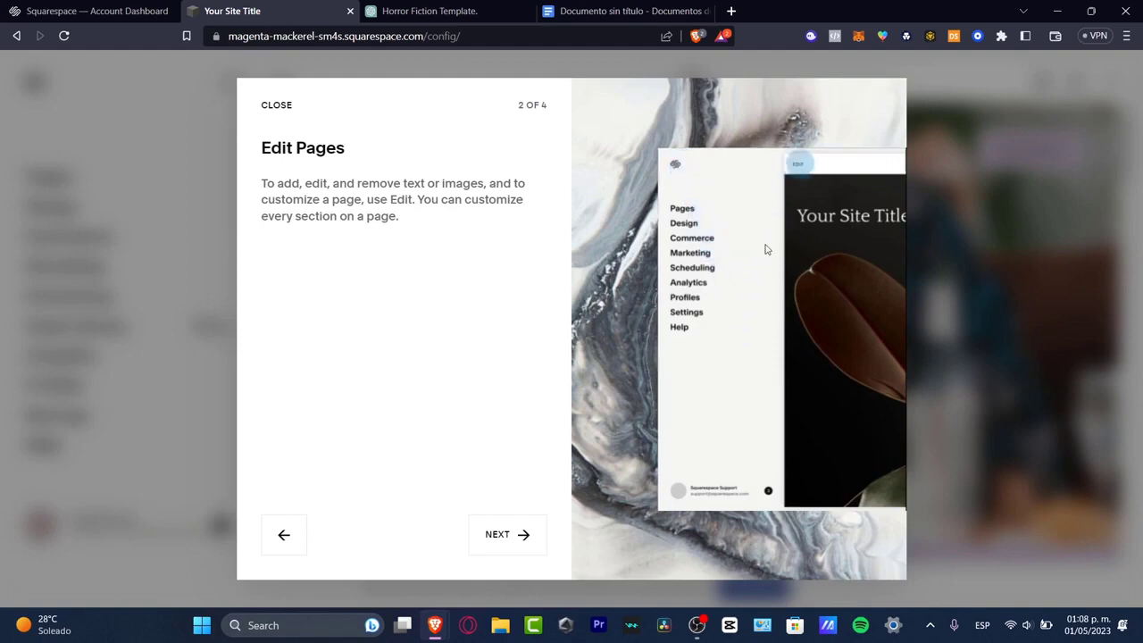
# - Finish the introductory tour of the site editor and close the setup assistant
pyautogui.click(501, 551)
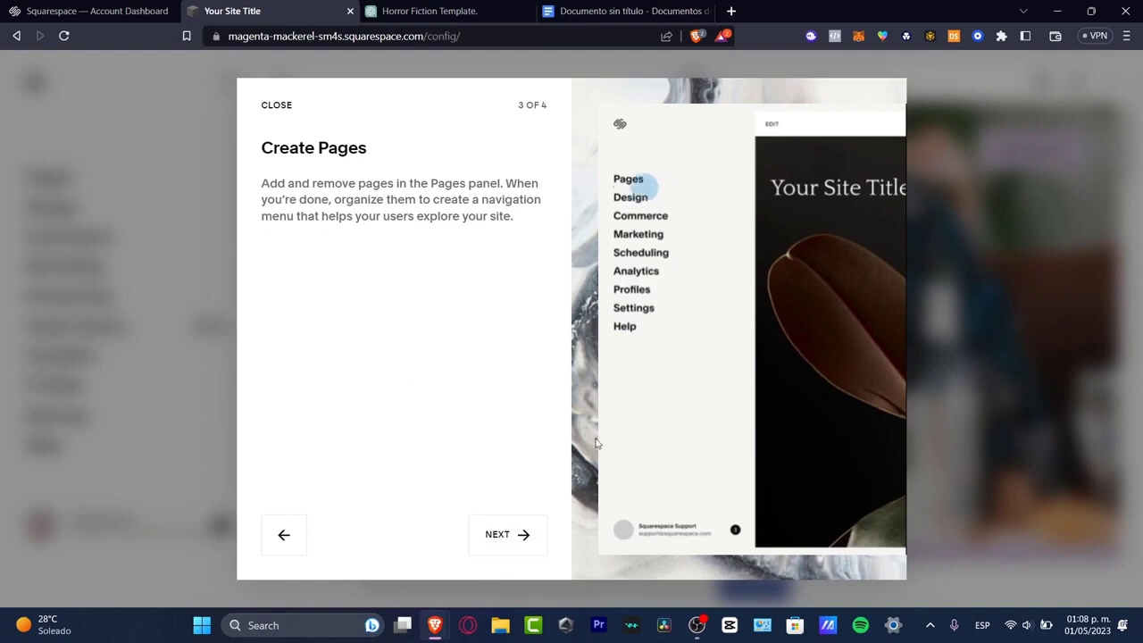
pyautogui.click(502, 536)
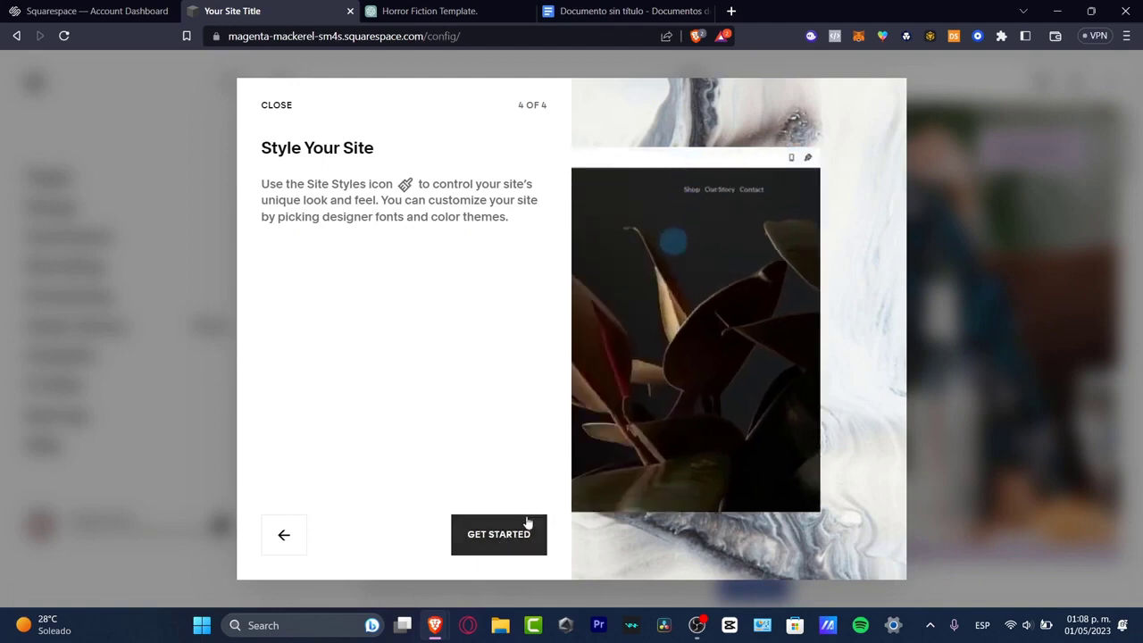
pyautogui.click(499, 534)
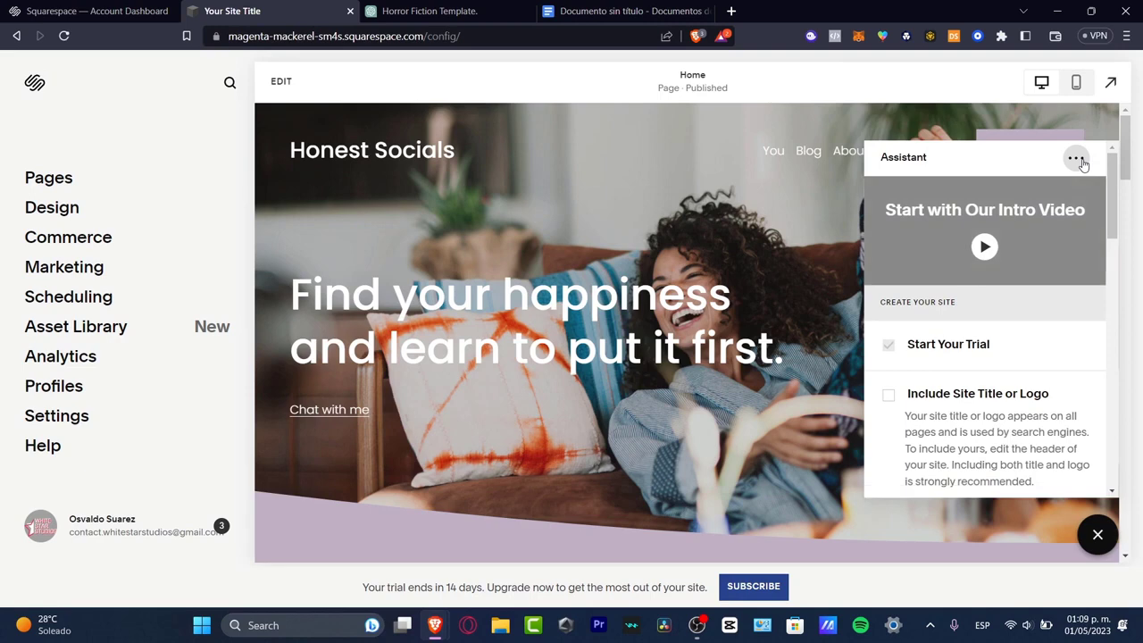
pyautogui.click(1098, 534)
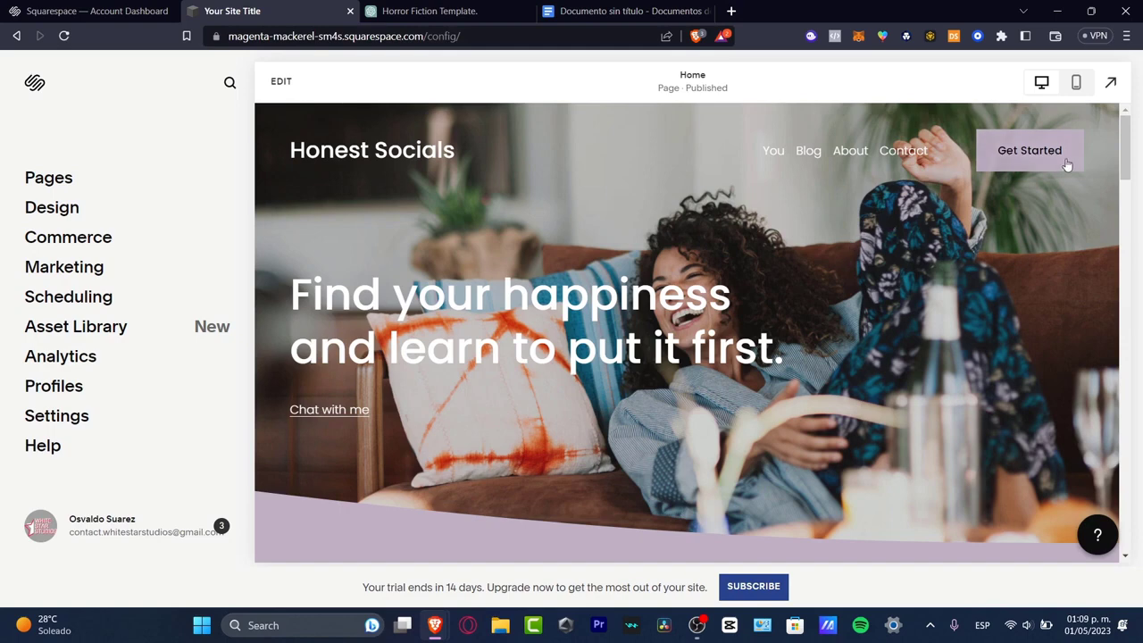
# - Move the About and Contact pages from the main navigation to Not Linked and look through the Contact page
pyautogui.click(62, 178)
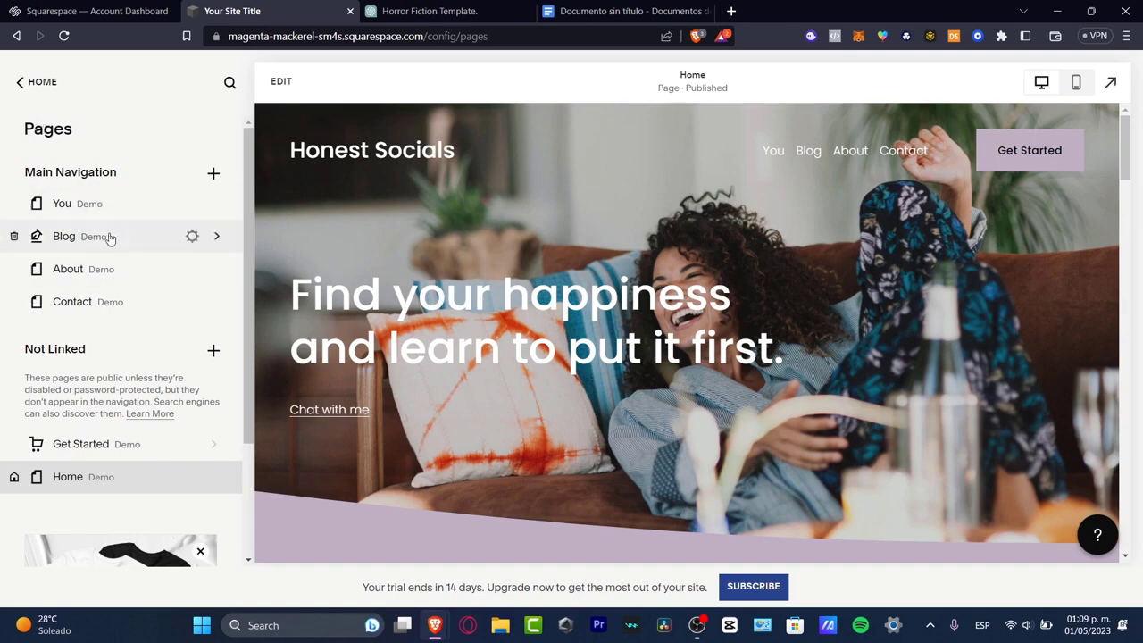
pyautogui.click(114, 273)
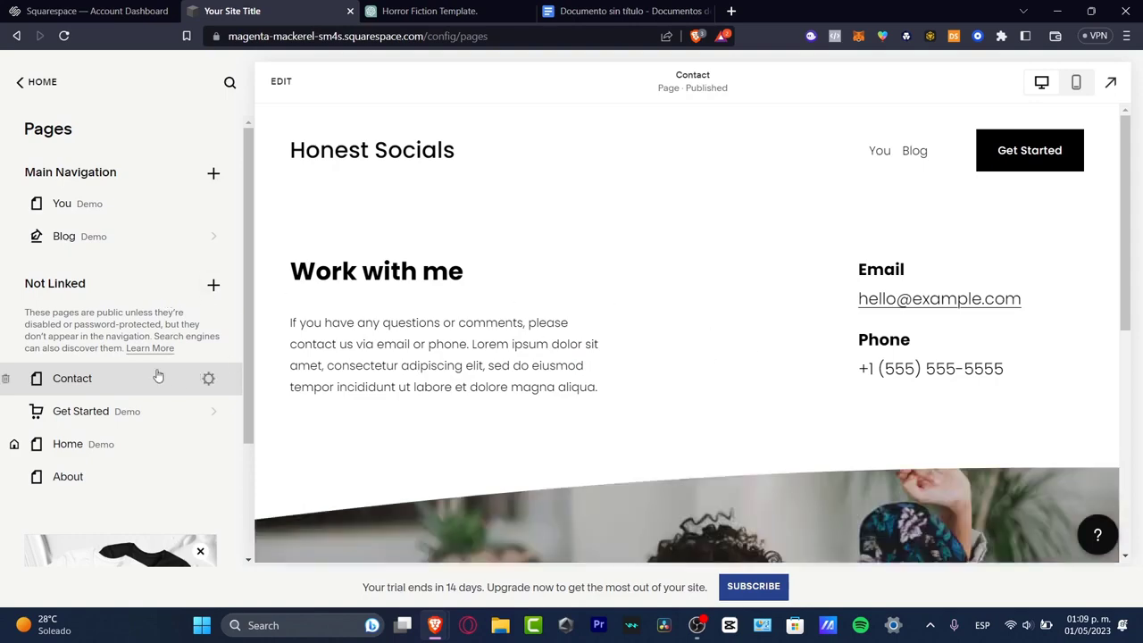
pyautogui.scroll(-3, 705, 268)
pyautogui.scroll(-3, 705, 286)
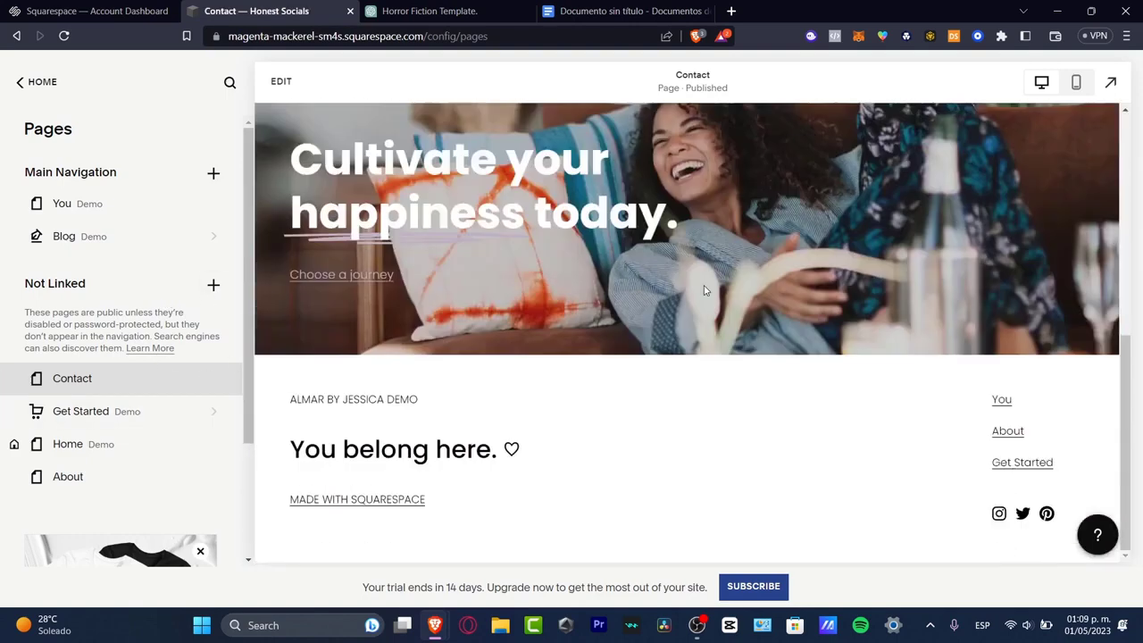
pyautogui.scroll(6, 678, 267)
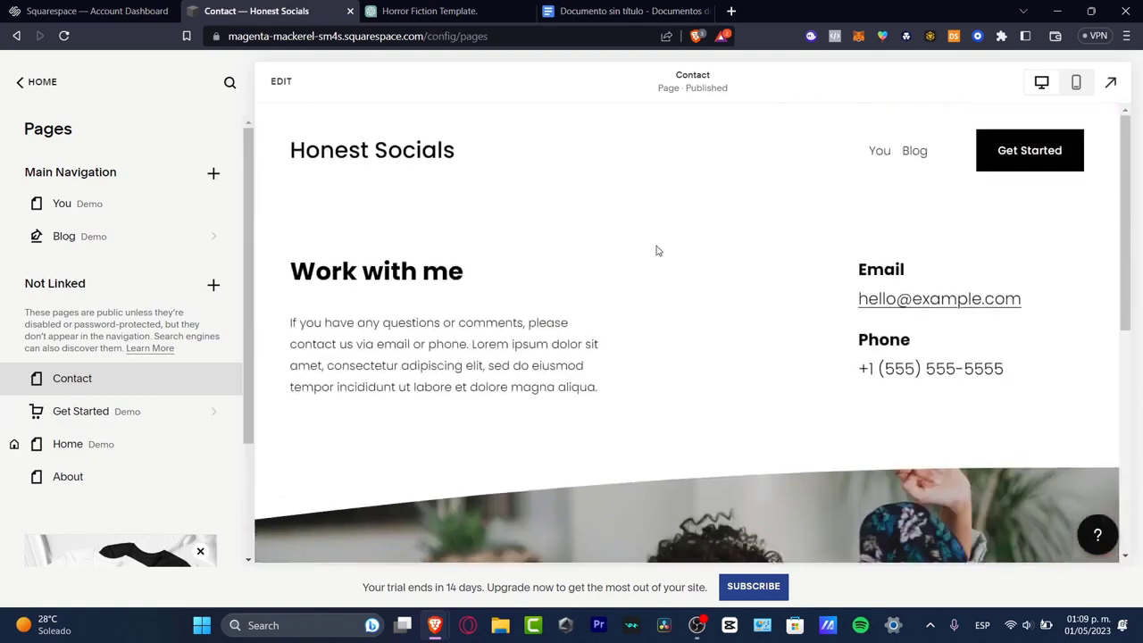
# - Edit the Contact page and replace the "Work with me" heading with "Contact us"
pyautogui.doubleClick(440, 278)
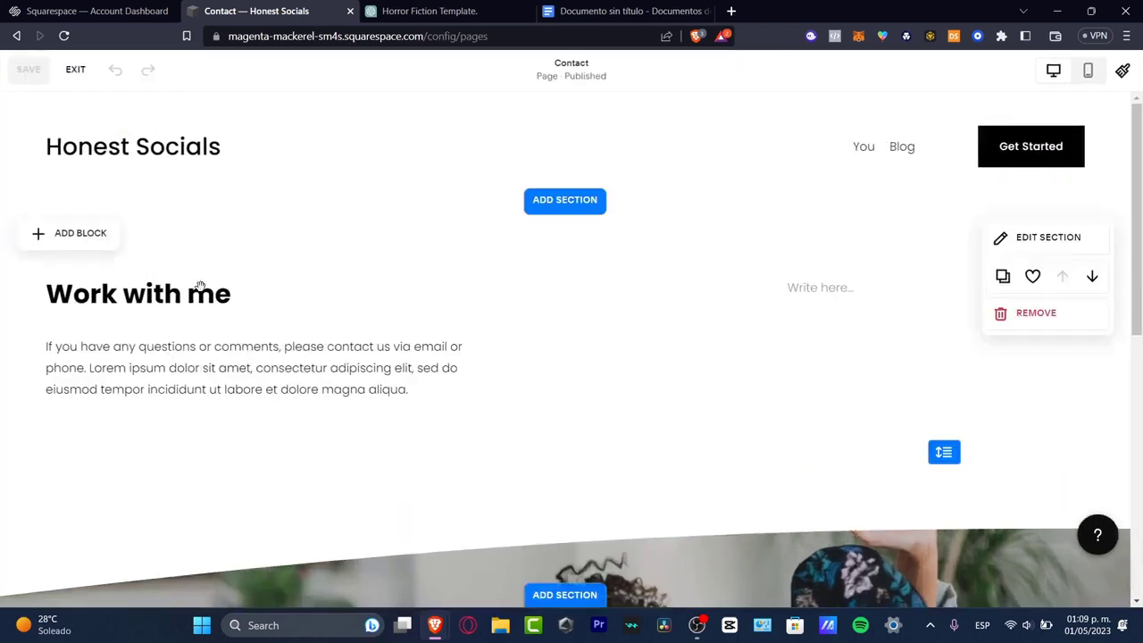
pyautogui.click(200, 286)
pyautogui.tripleClick(198, 288)
pyautogui.write('Co')
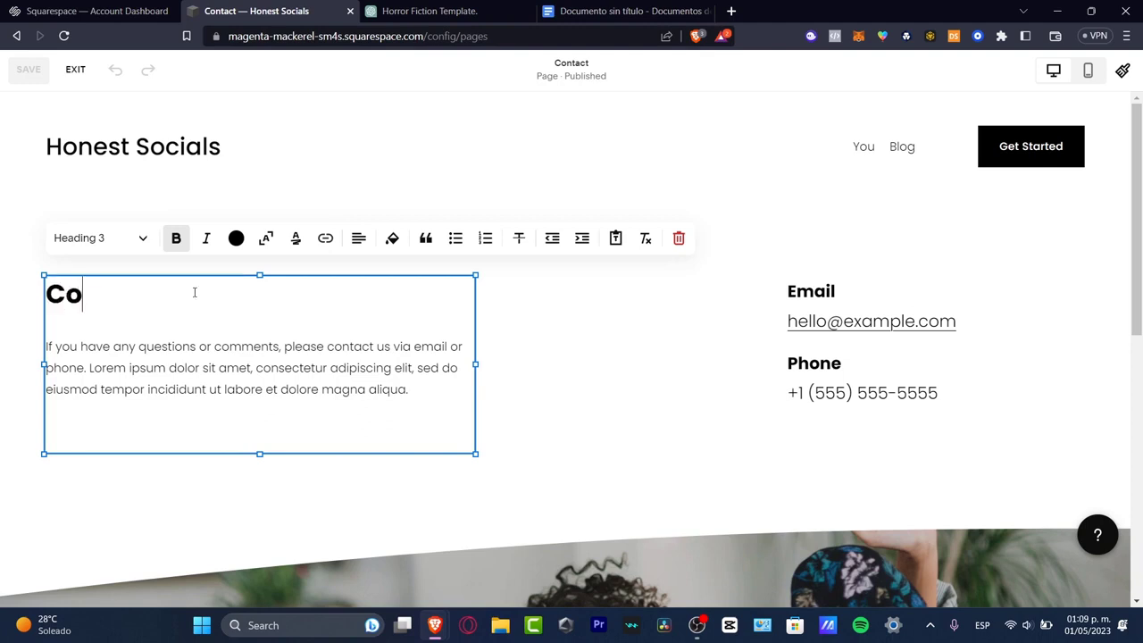
pyautogui.write('ntact us')
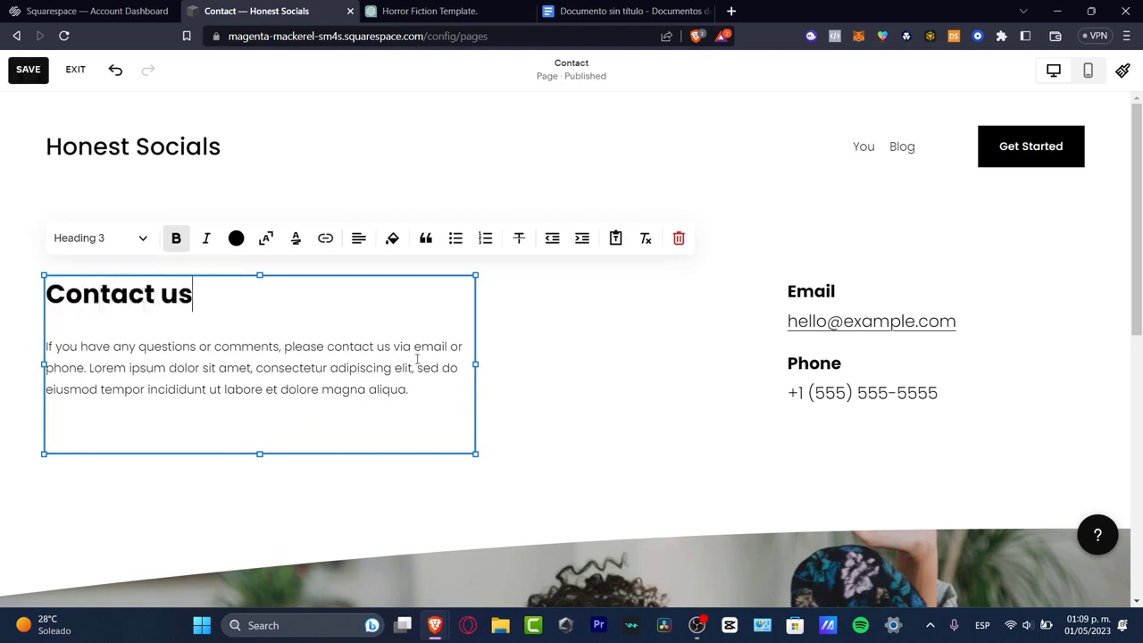
# - Delete the Lorem ipsum filler text from the end of the paragraph below the "Contact us" heading
pyautogui.click(460, 400)
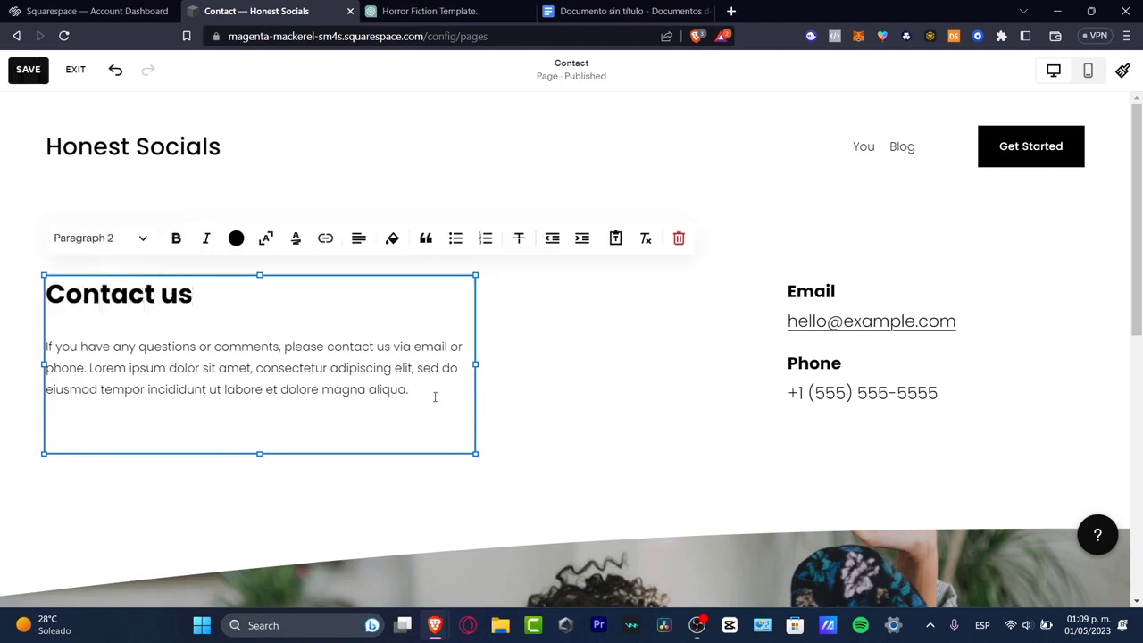
pyautogui.moveTo(402, 384); pyautogui.dragTo(60, 369)
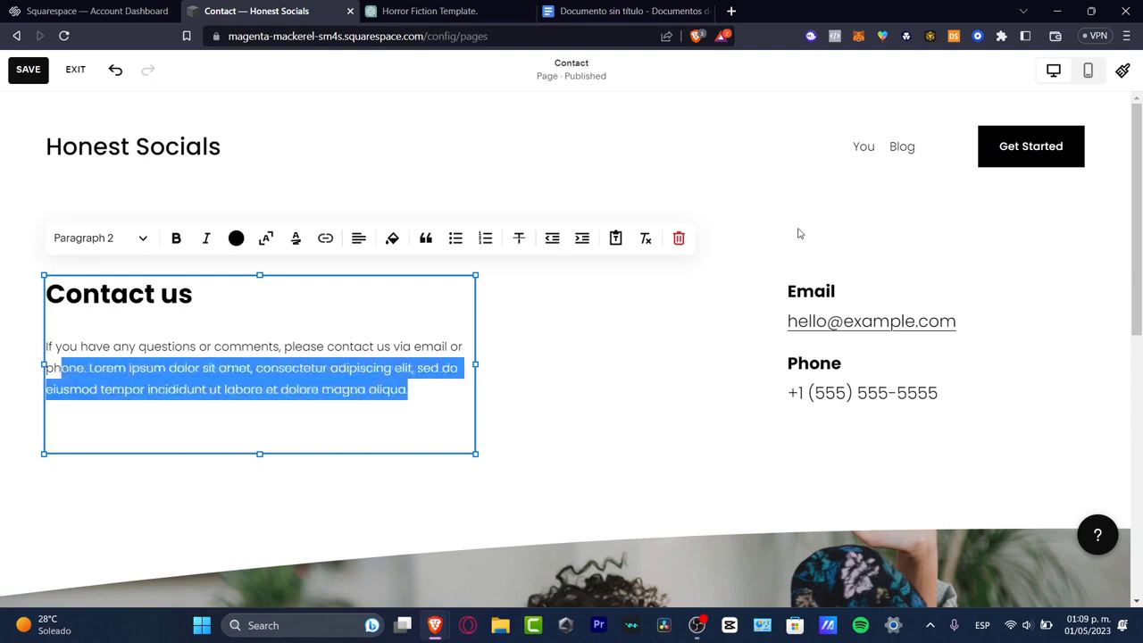
pyautogui.press('BackSpace')
# - Replace the final digits of the sample phone number in the contact details block
pyautogui.doubleClick(872, 393)
pyautogui.moveTo(946, 393); pyautogui.dragTo(866, 395)
pyautogui.write('545')
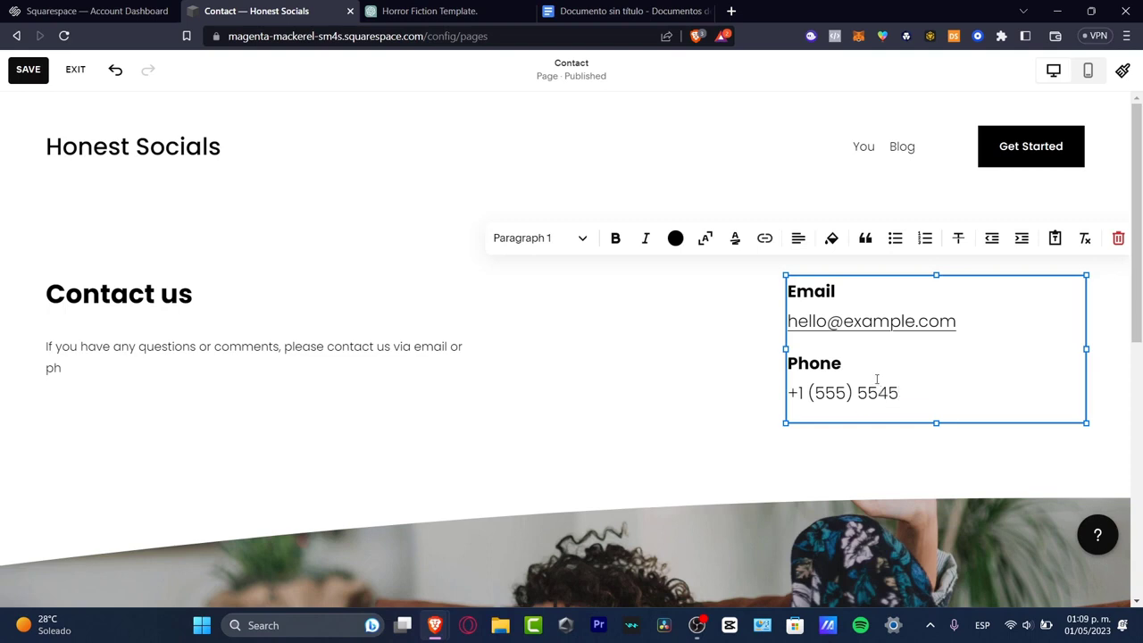
pyautogui.write('9797')
pyautogui.write('-')
pyautogui.click(750, 355)
# - Open the background settings of the "Cultivate your happiness today." section, dismissing the section divider and background art introductions
pyautogui.scroll(-5, 747, 350)
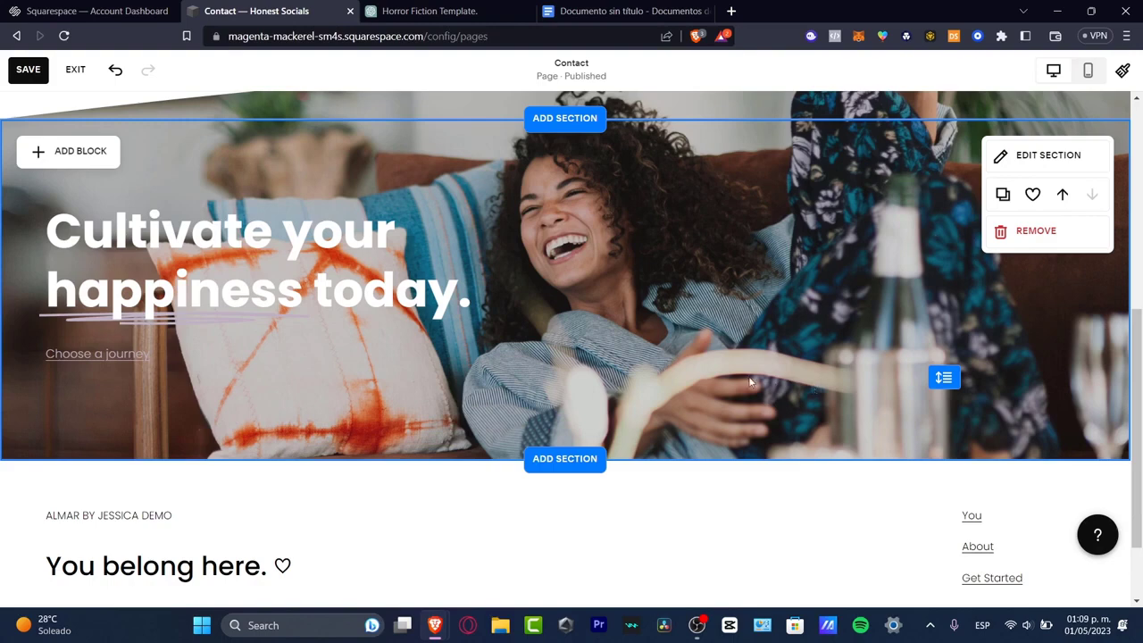
pyautogui.click(1034, 154)
pyautogui.scroll(-3, 1002, 175)
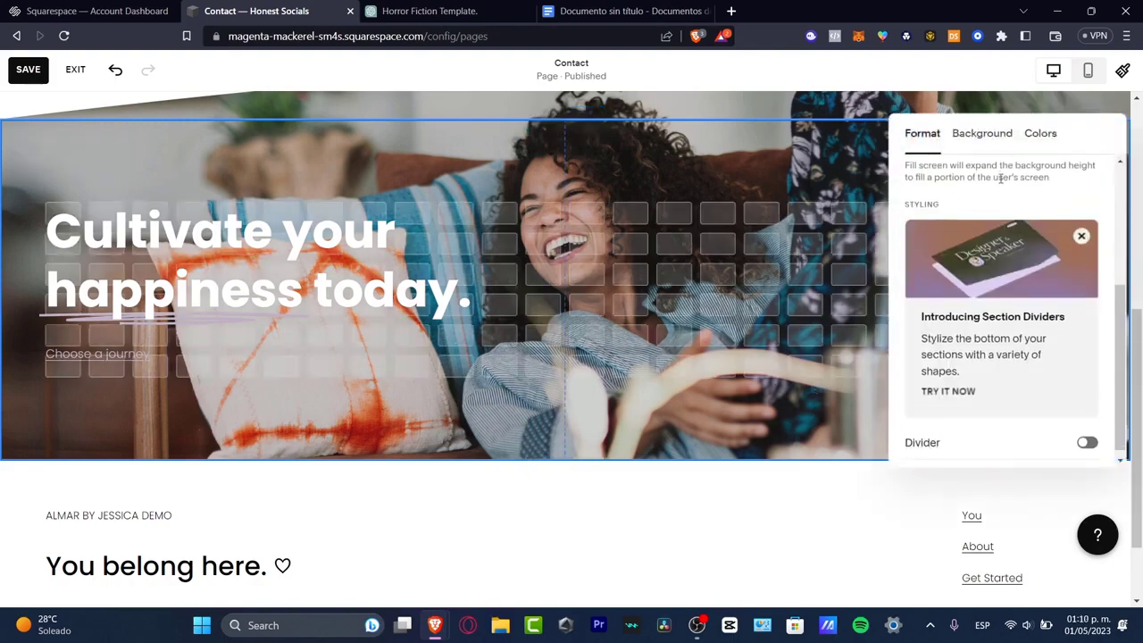
pyautogui.click(1082, 237)
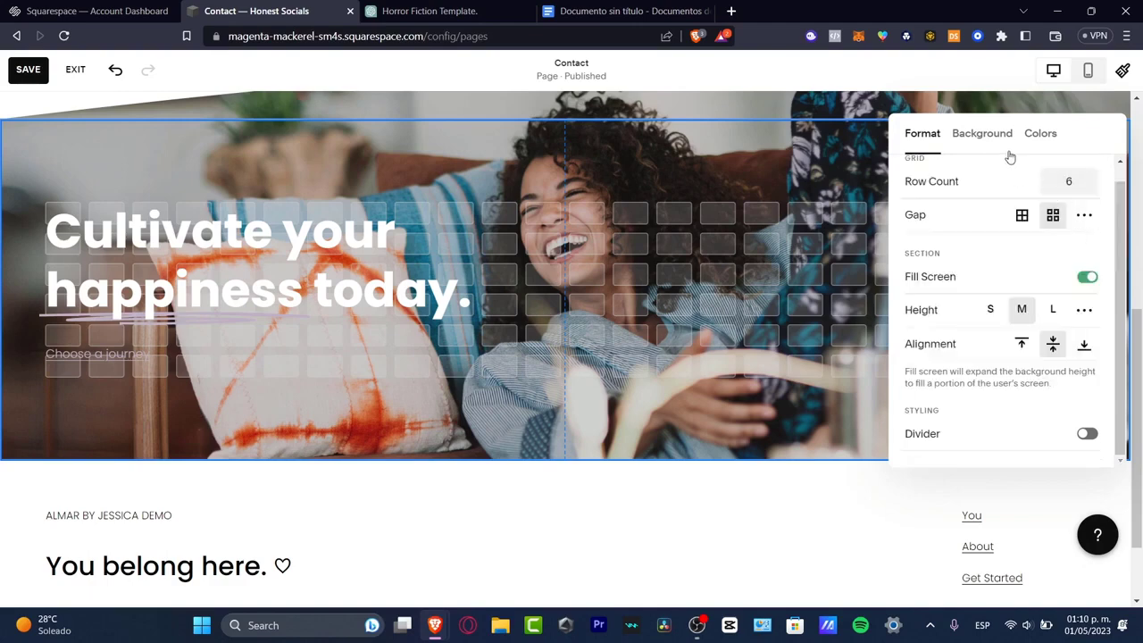
pyautogui.click(984, 135)
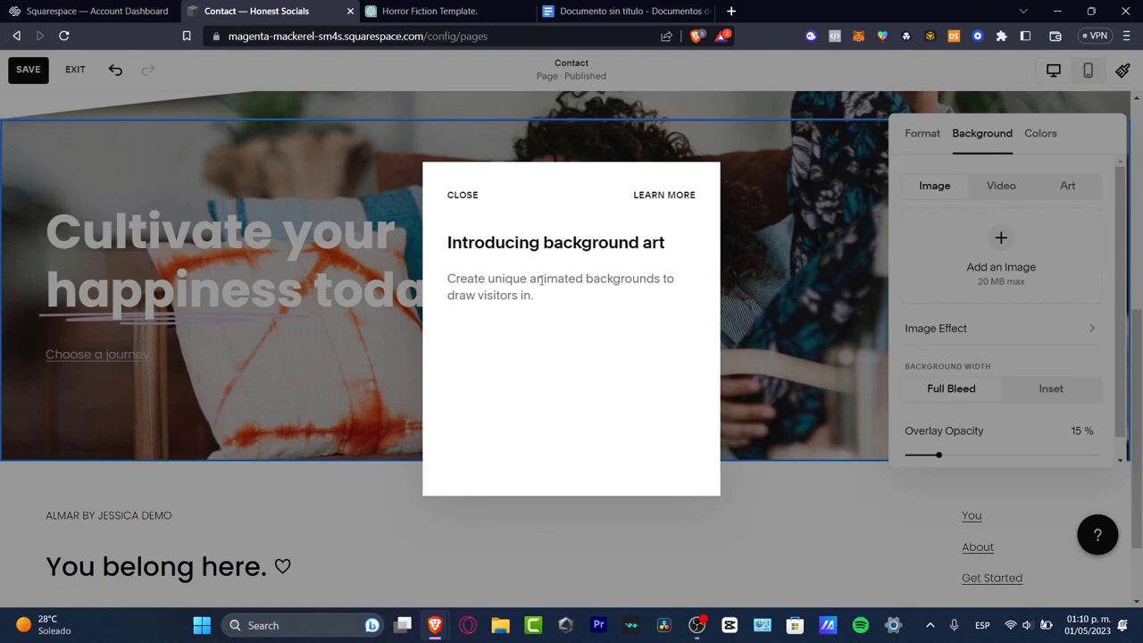
pyautogui.moveTo(540, 280); pyautogui.dragTo(650, 296)
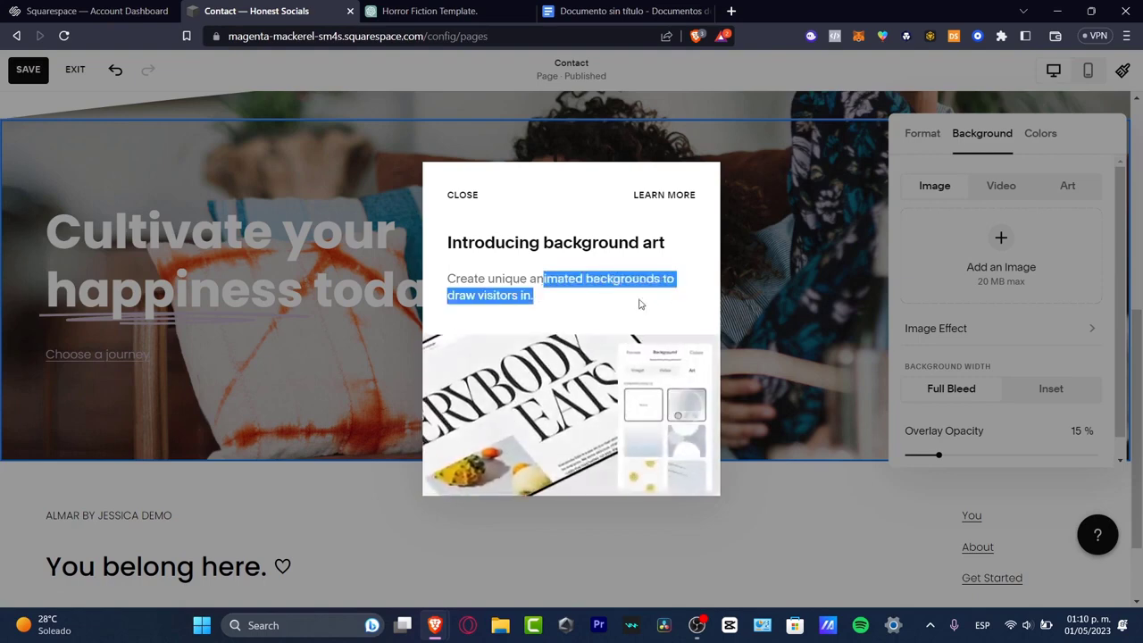
pyautogui.click(463, 196)
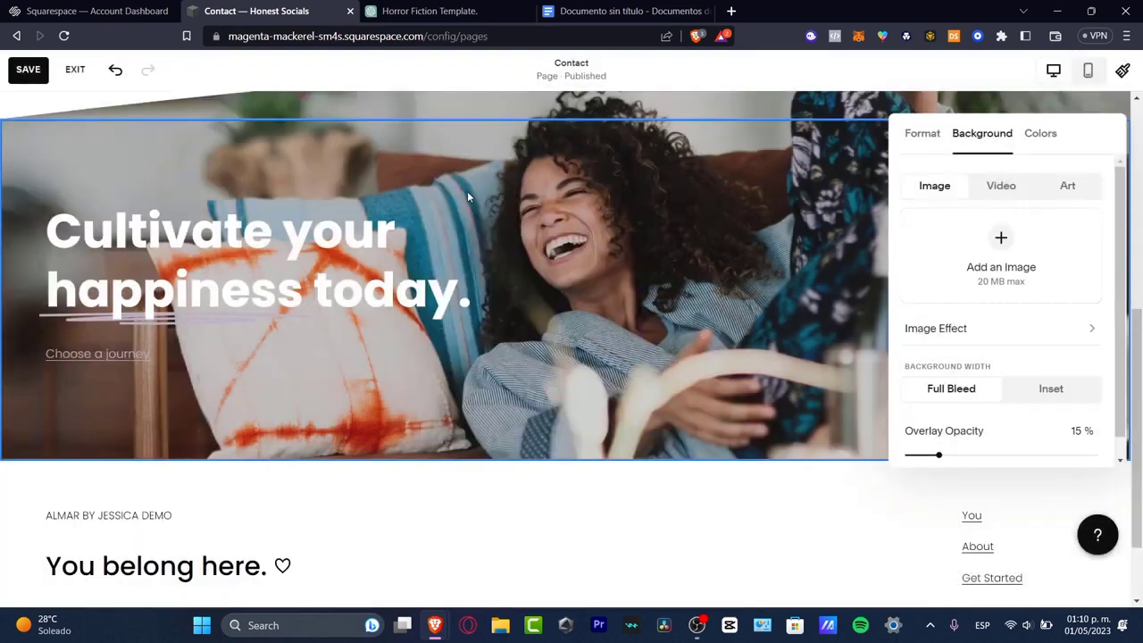
# - Search the free stock images for "fictional book" and add the colorful stacked books photo as the section's background
pyautogui.click(1002, 241)
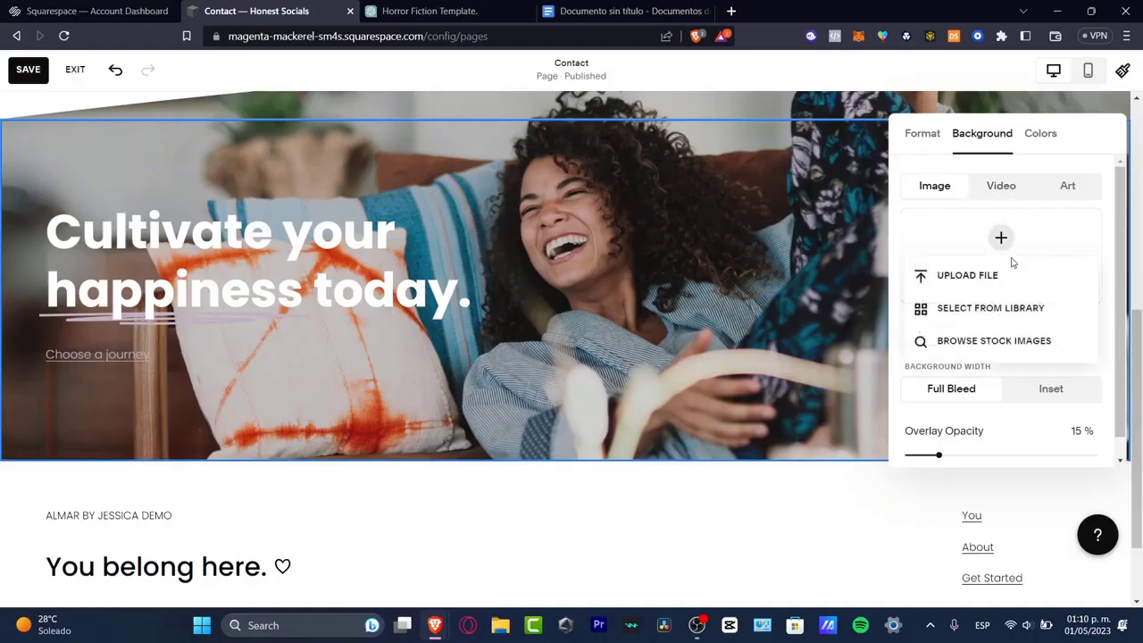
pyautogui.click(989, 340)
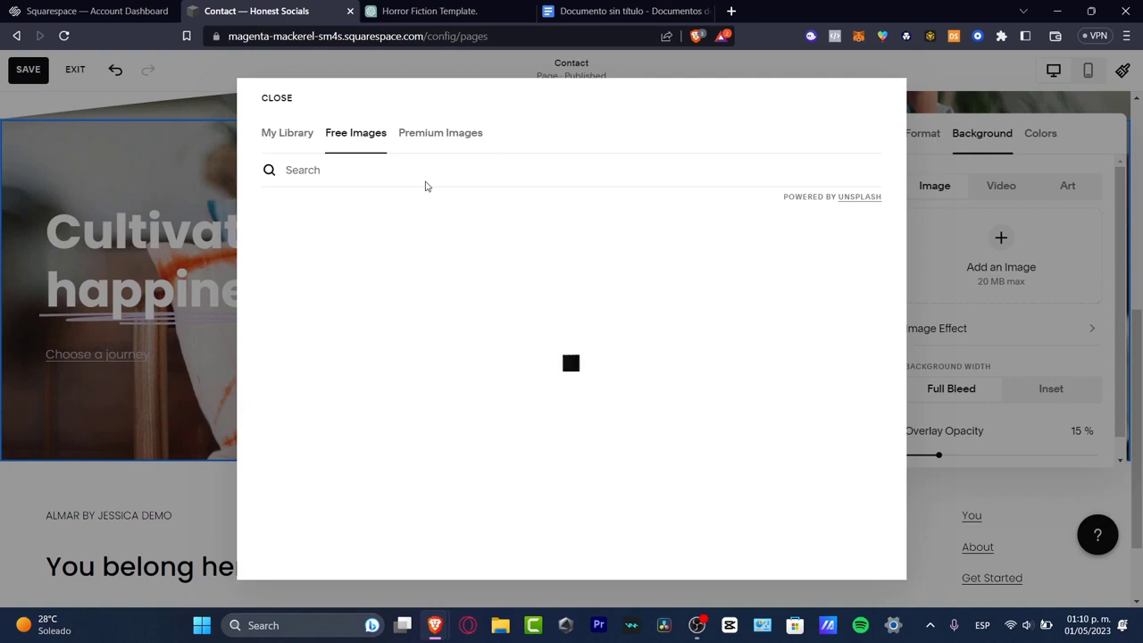
pyautogui.click(432, 167)
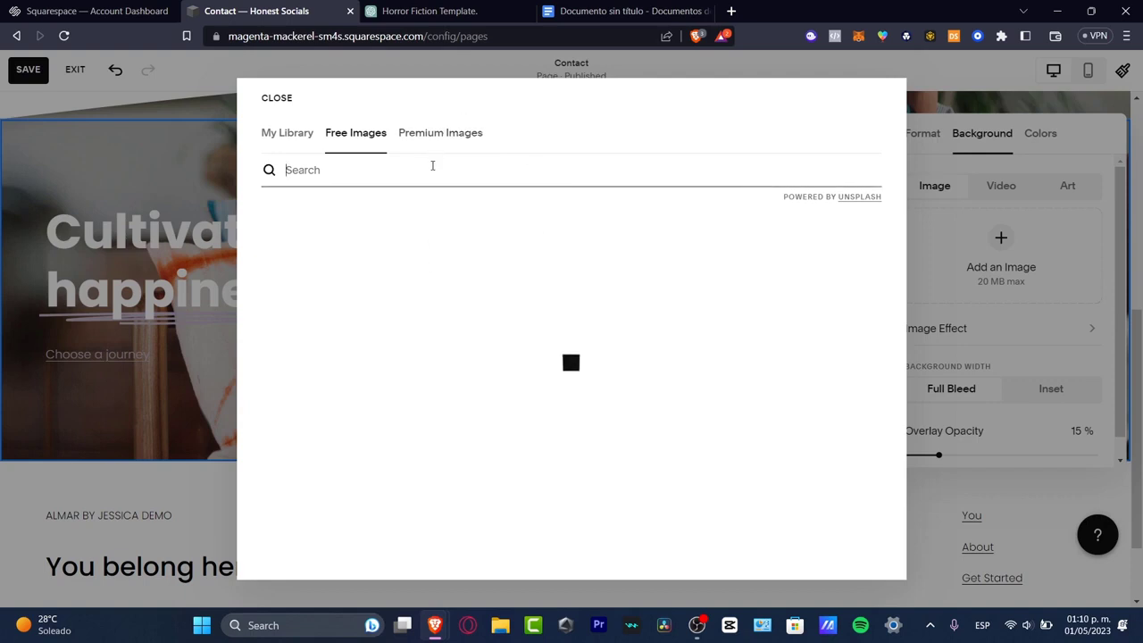
pyautogui.write('fictional book')
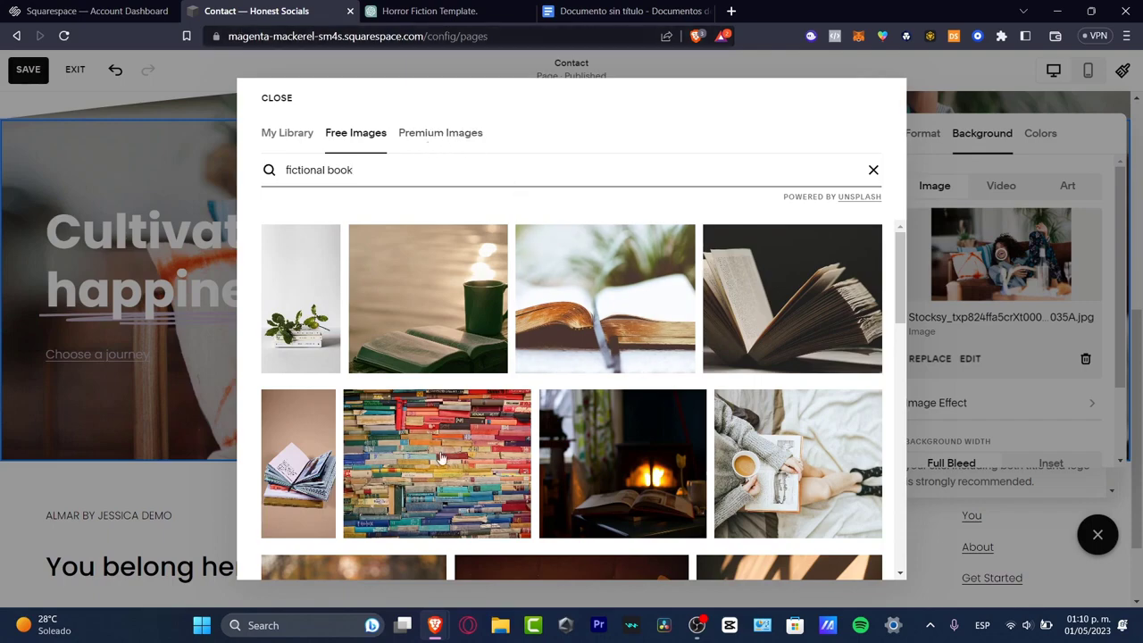
pyautogui.click(490, 473)
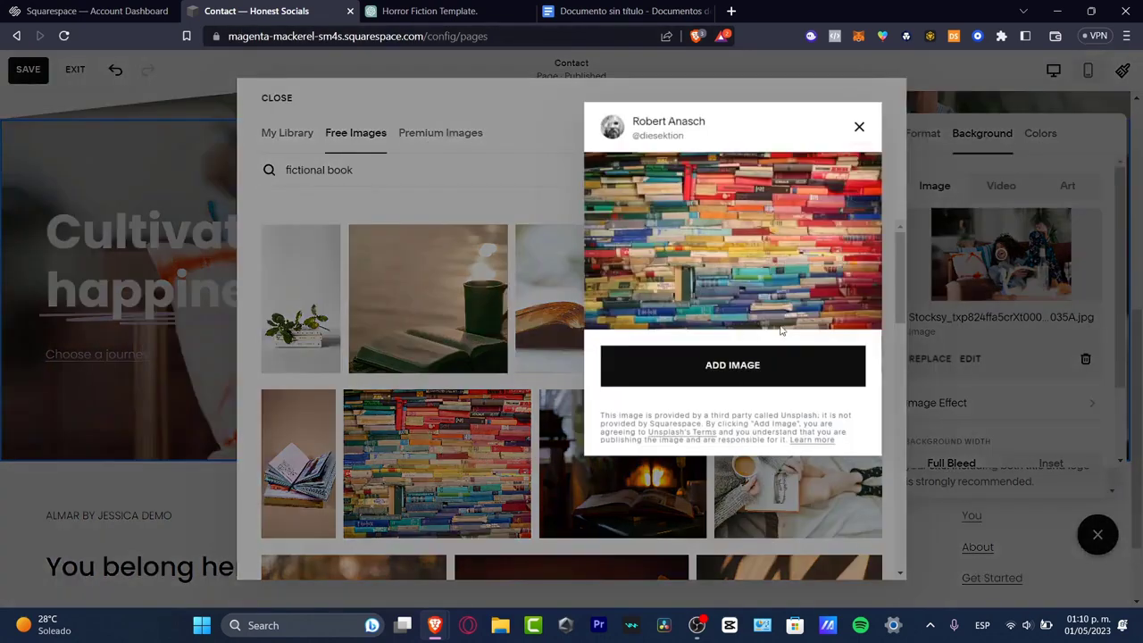
pyautogui.click(794, 370)
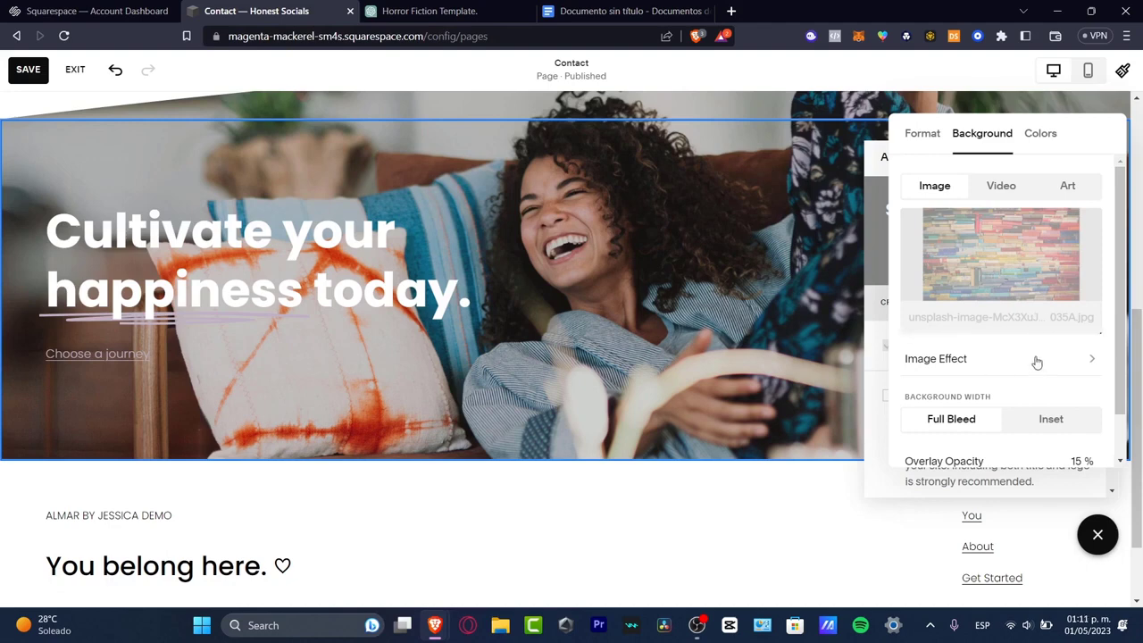
# - Try the first image effect on the books background, apply the third effect instead, and close the section settings to review the page
pyautogui.click(975, 362)
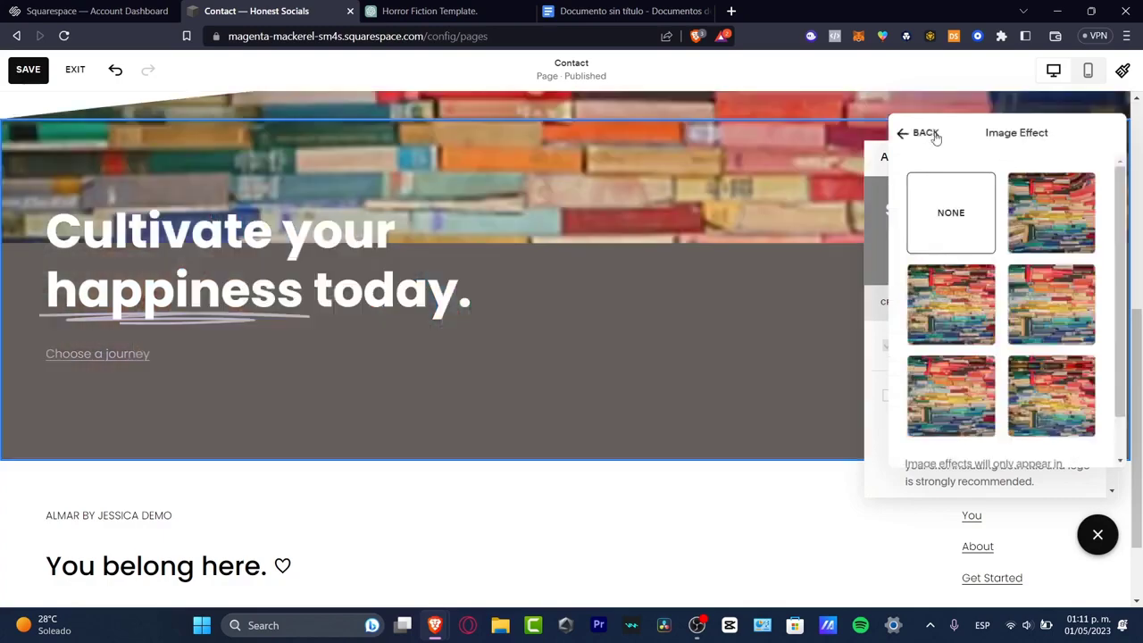
pyautogui.click(1052, 222)
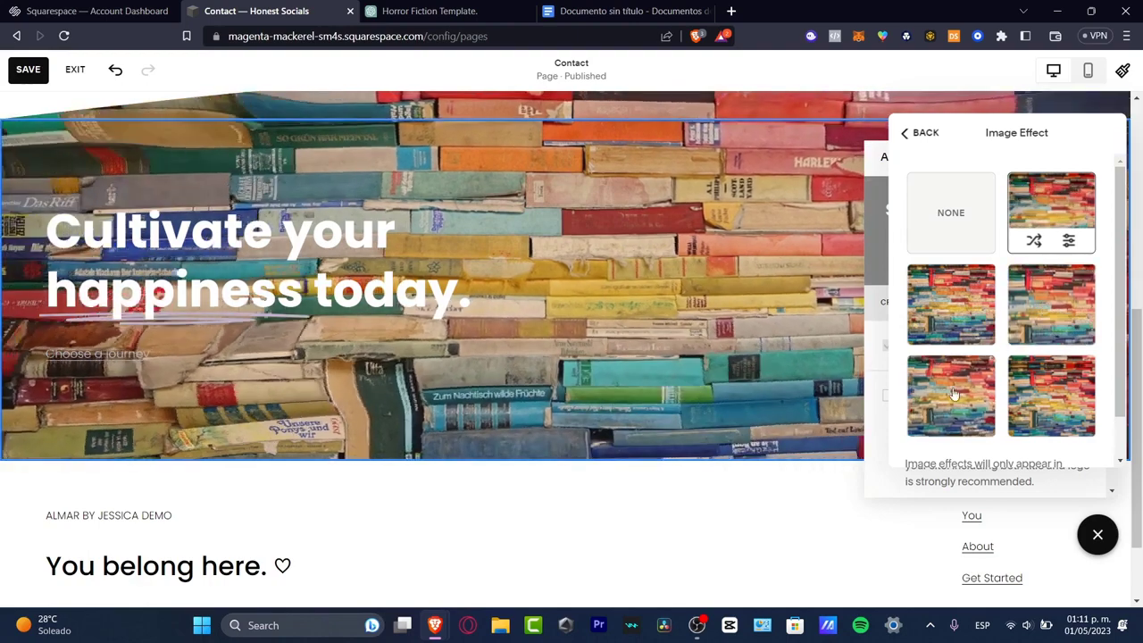
pyautogui.scroll(-1, 1057, 396)
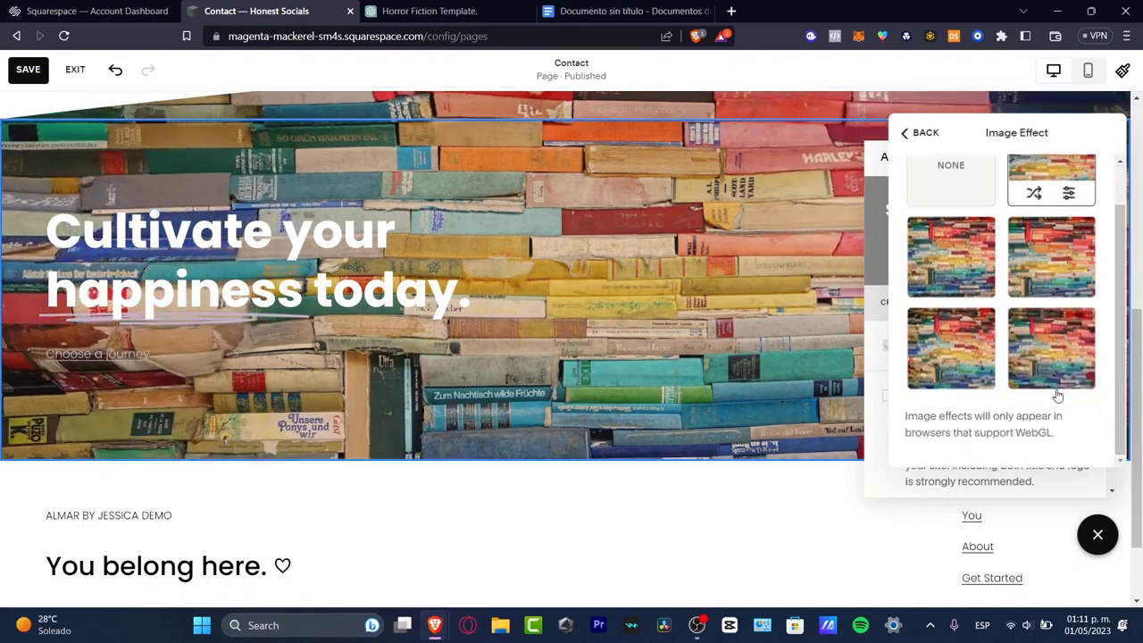
pyautogui.click(1063, 263)
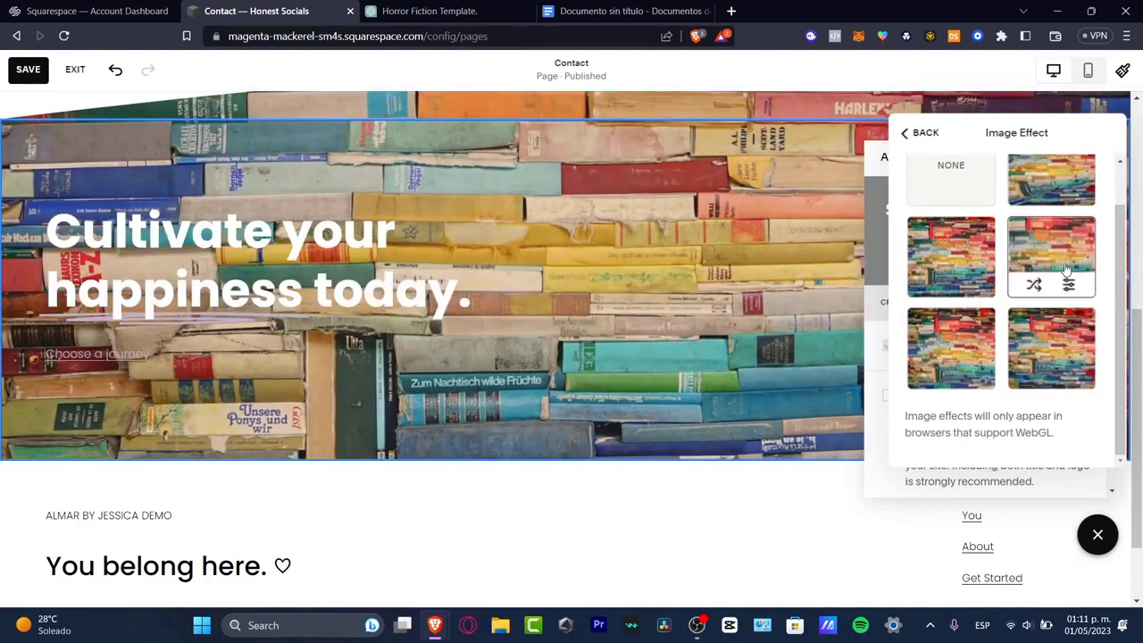
pyautogui.click(925, 133)
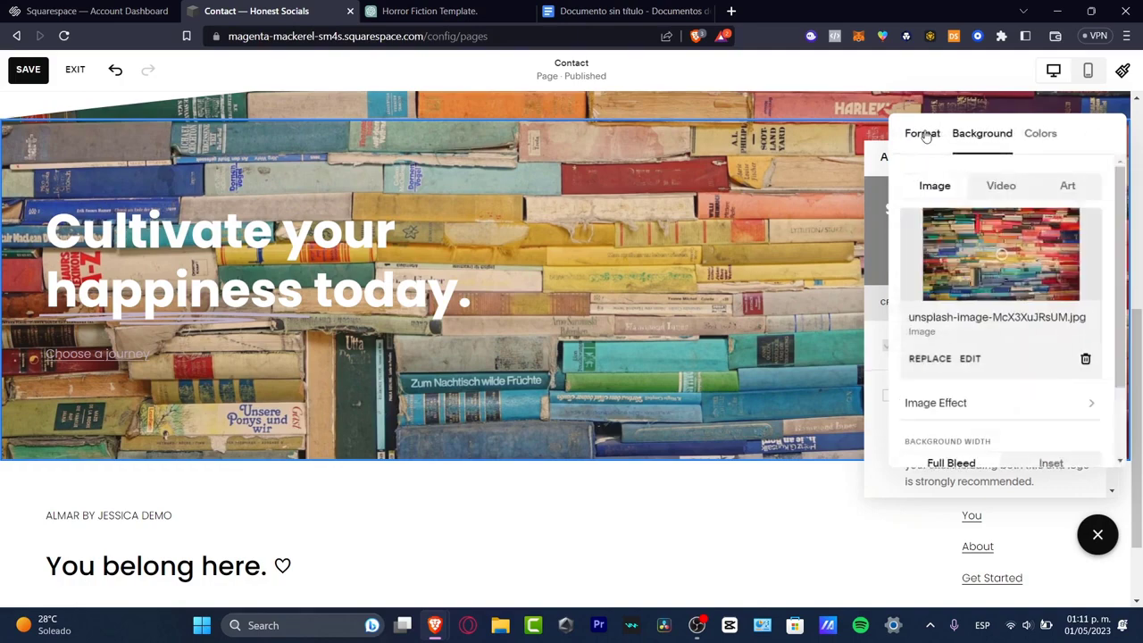
pyautogui.scroll(-1, 1015, 368)
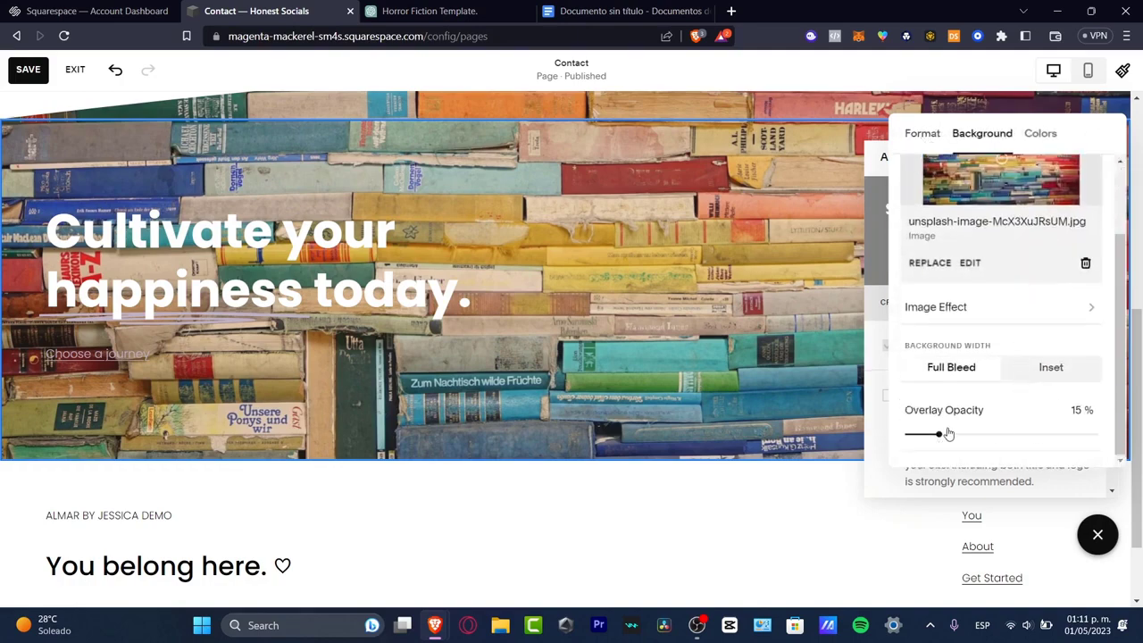
pyautogui.click(1096, 534)
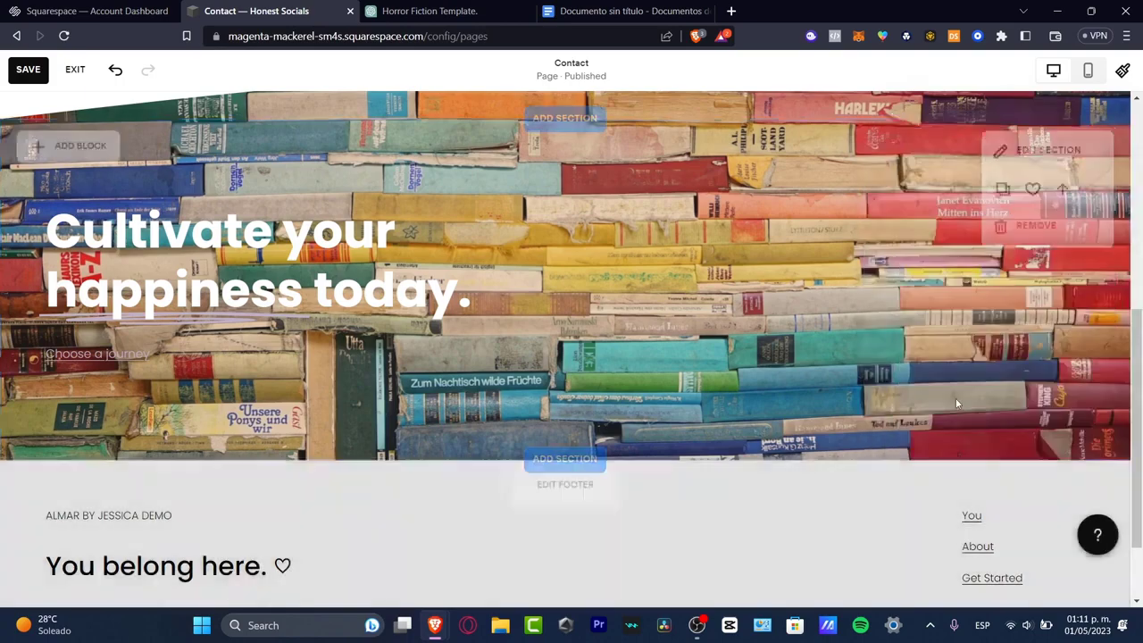
pyautogui.scroll(-2, 957, 406)
pyautogui.scroll(6, 519, 497)
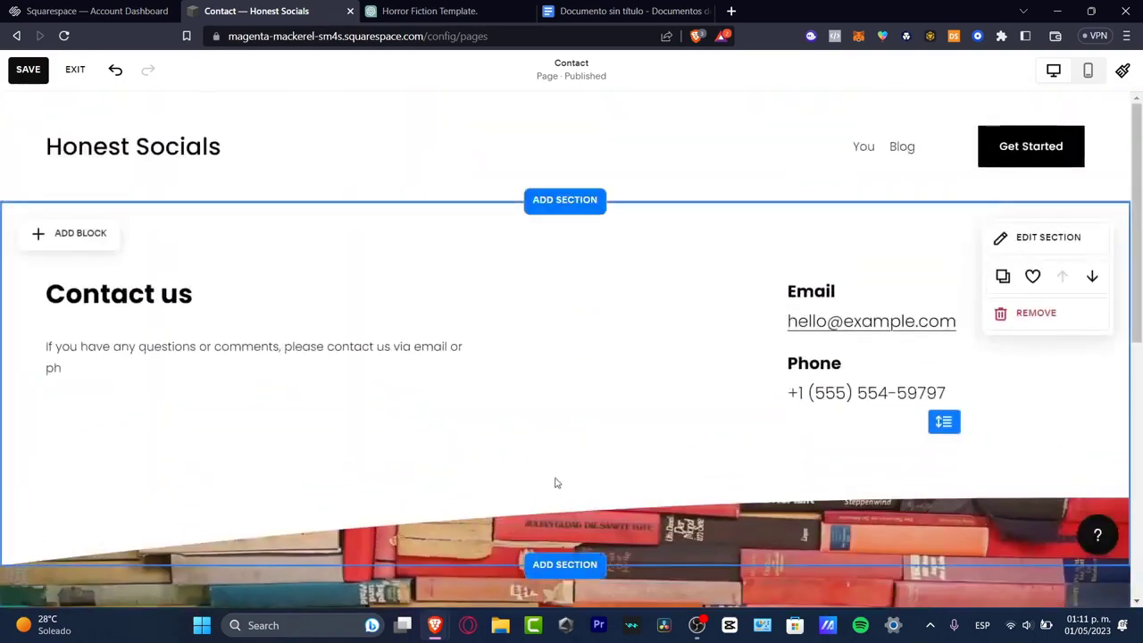
pyautogui.scroll(-5, 554, 483)
pyautogui.scroll(4, 552, 482)
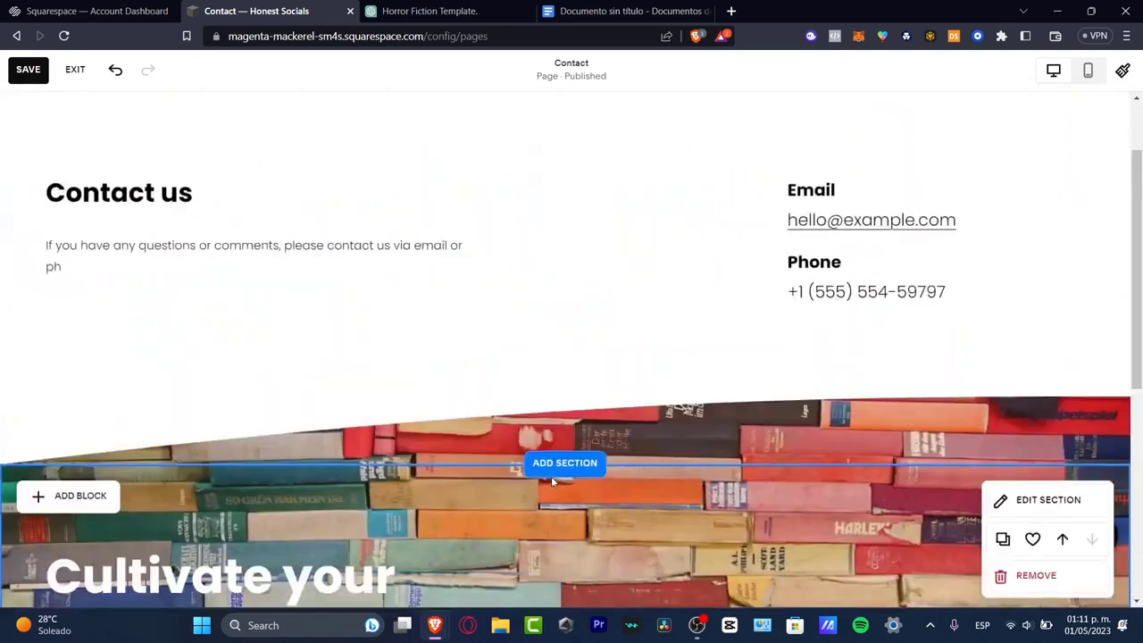
# - Save the Contact page edits and switch the site-wide font pack to the sans-serif Omnes Pro
pyautogui.scroll(1, 550, 480)
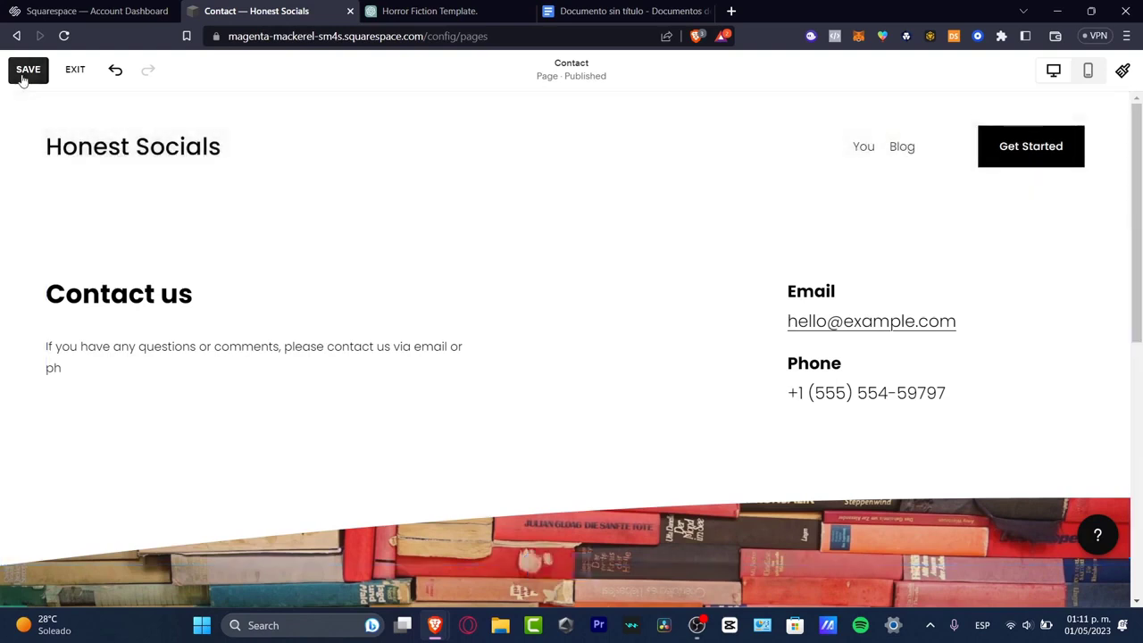
pyautogui.click(24, 76)
pyautogui.click(1122, 70)
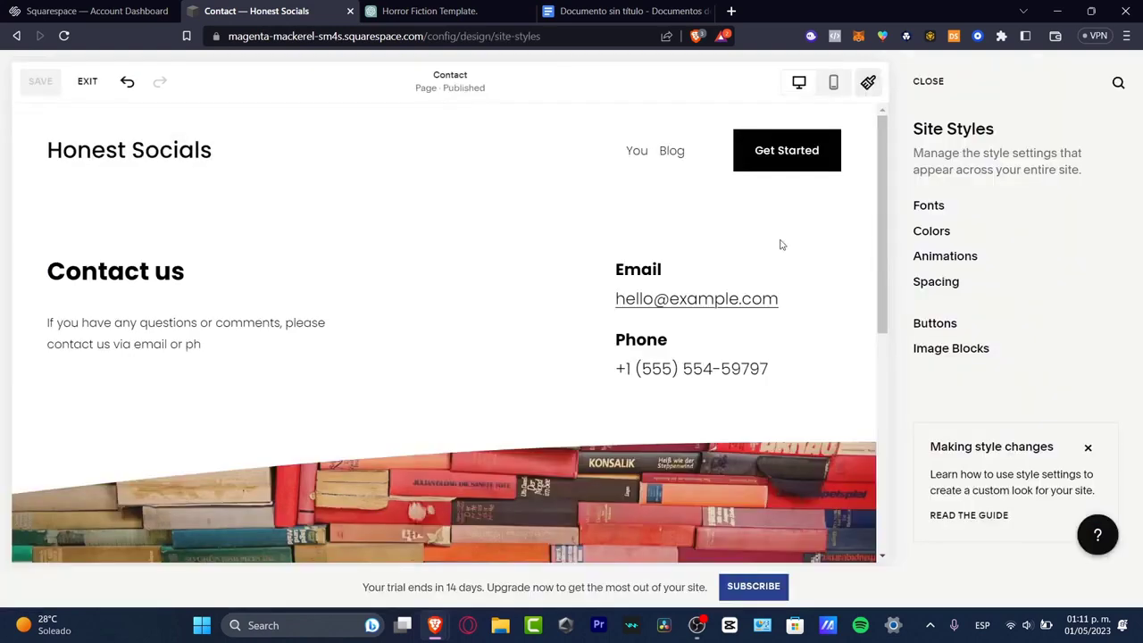
pyautogui.click(925, 207)
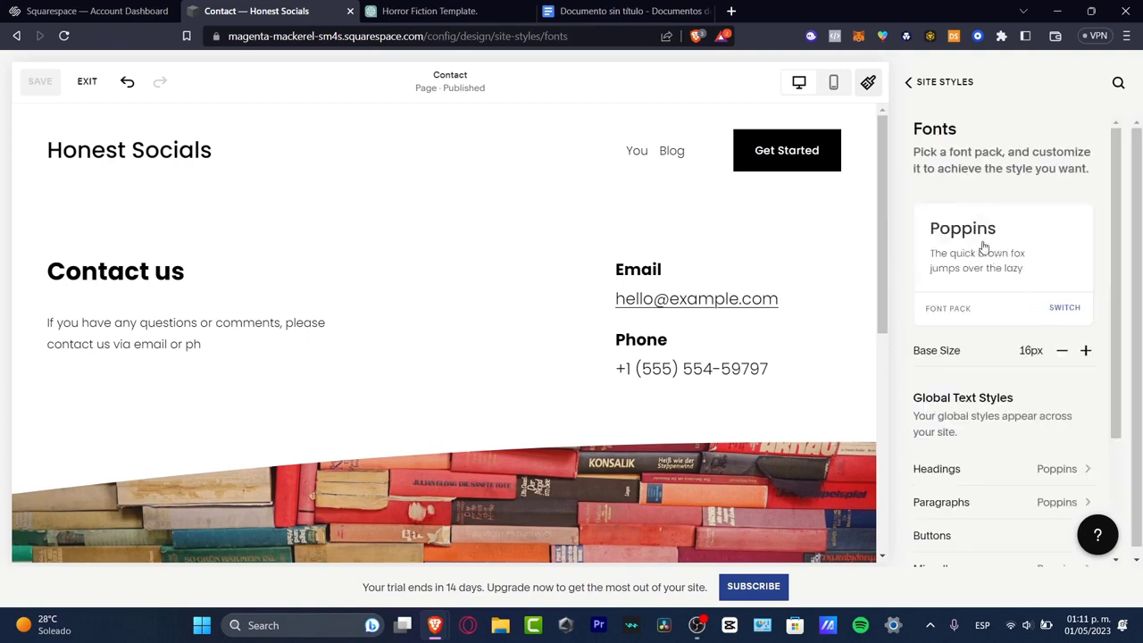
pyautogui.click(1064, 308)
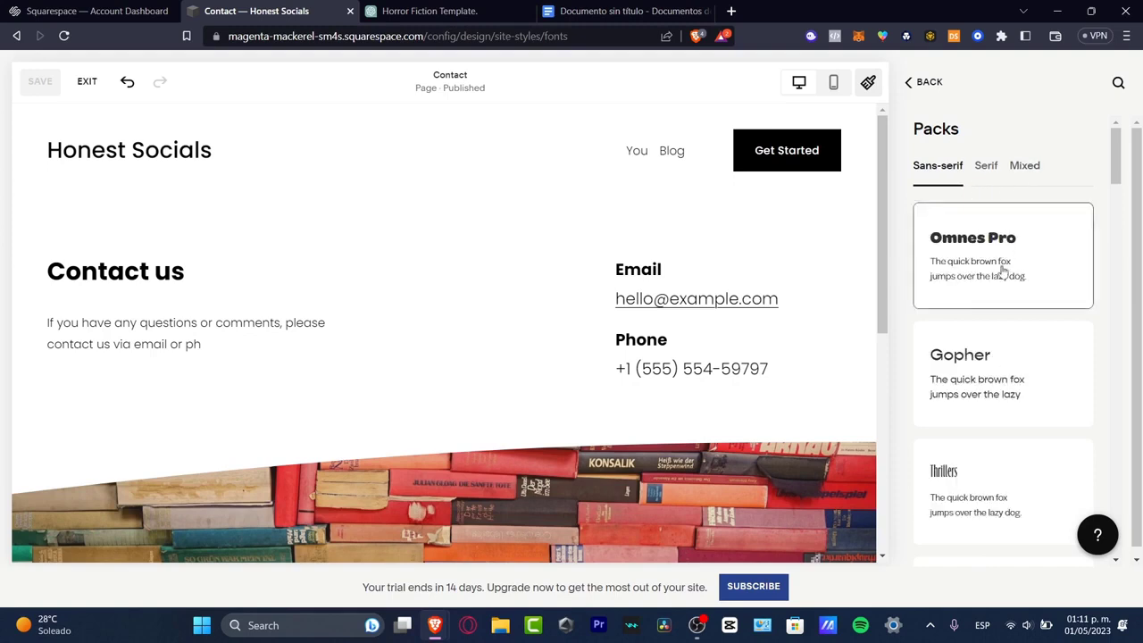
pyautogui.click(1003, 272)
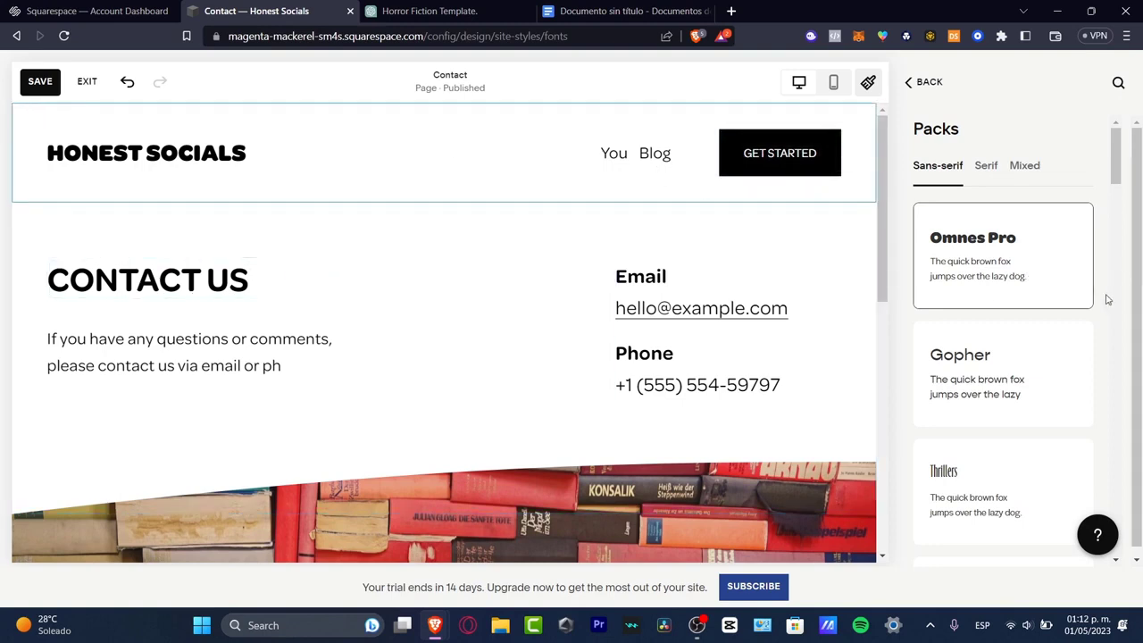
pyautogui.scroll(-7, 1049, 294)
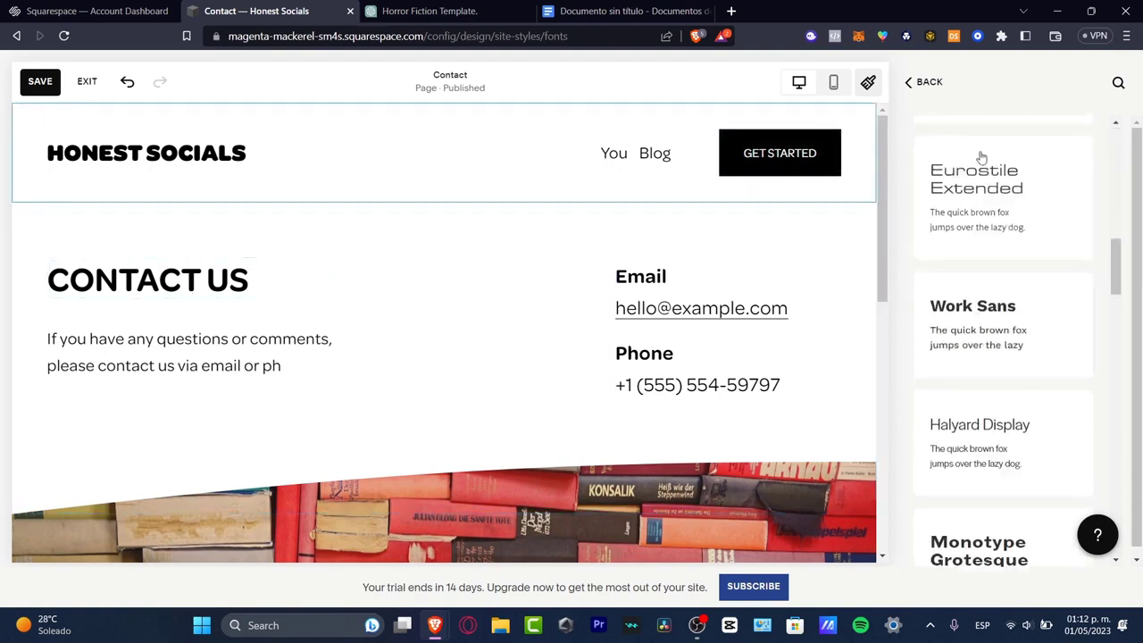
pyautogui.click(909, 85)
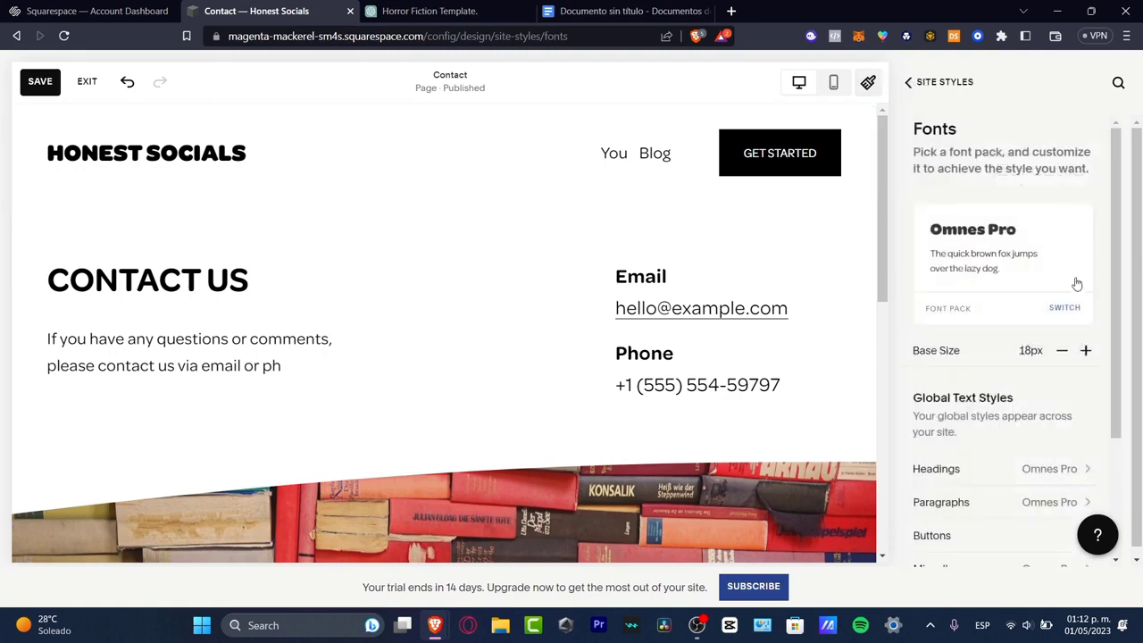
pyautogui.scroll(-2, 1078, 290)
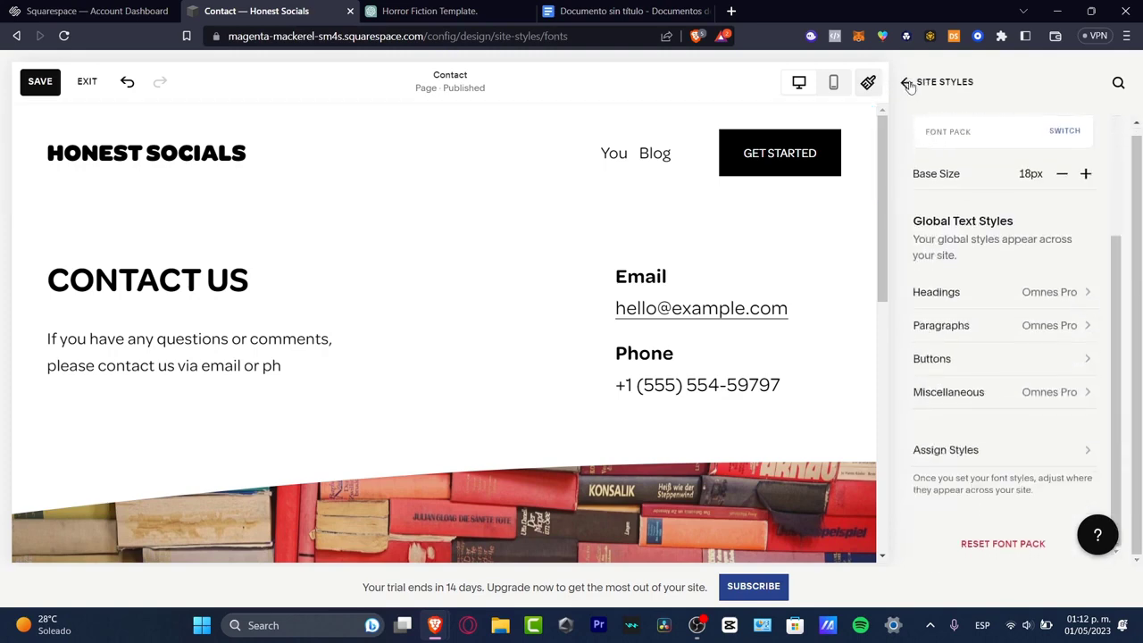
pyautogui.click(909, 82)
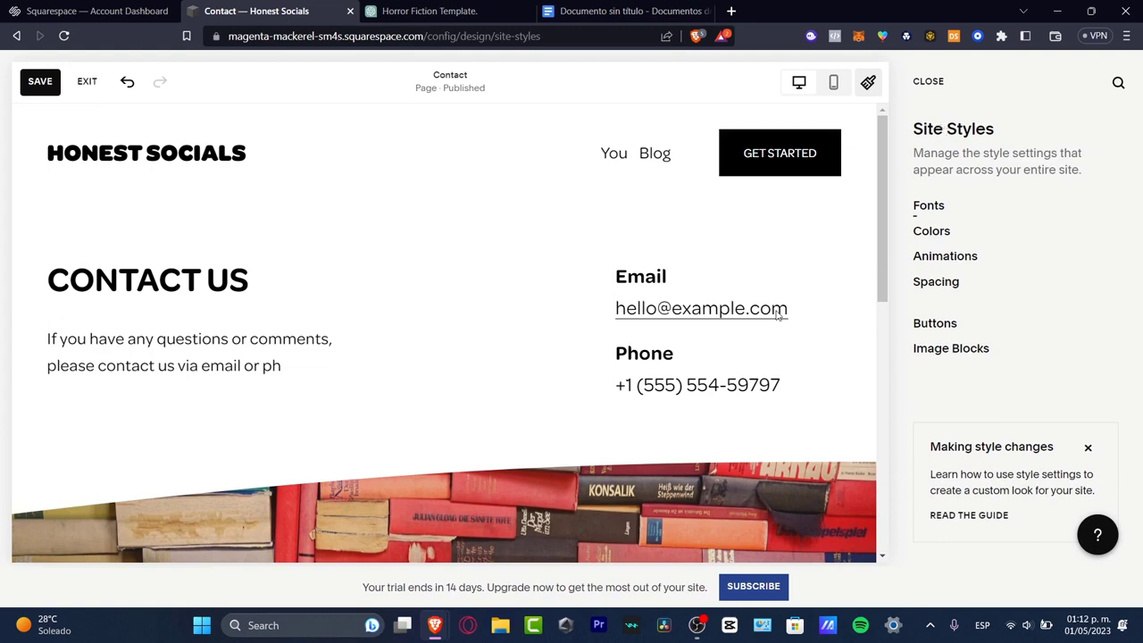
# - Apply the yellow, orange-red and magenta preset palette to the site's colors
pyautogui.click(948, 231)
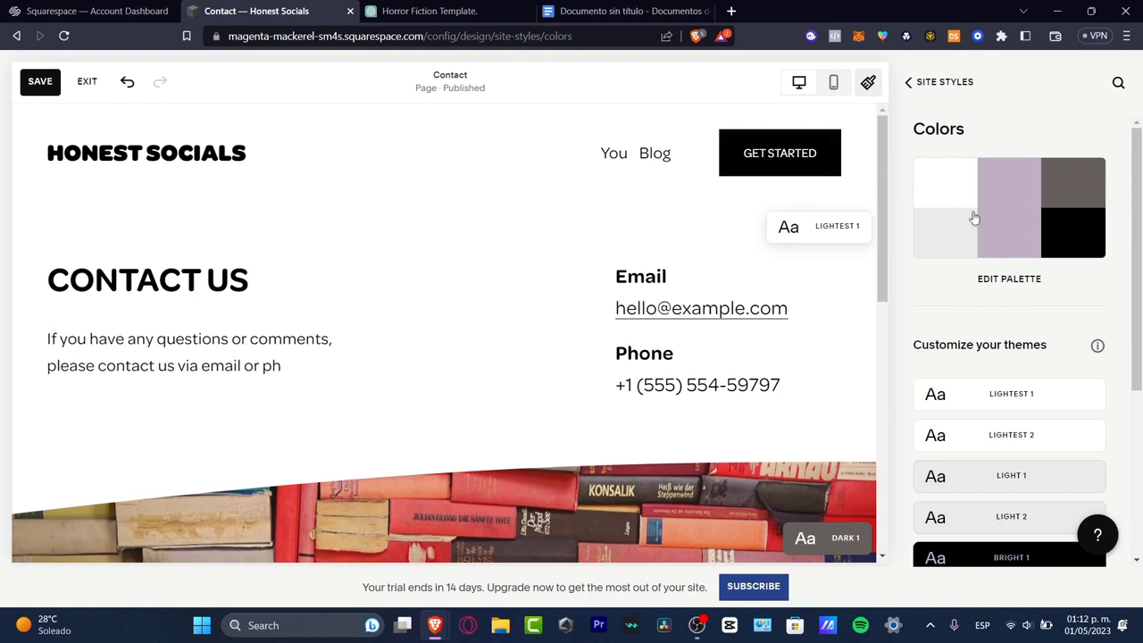
pyautogui.click(1022, 278)
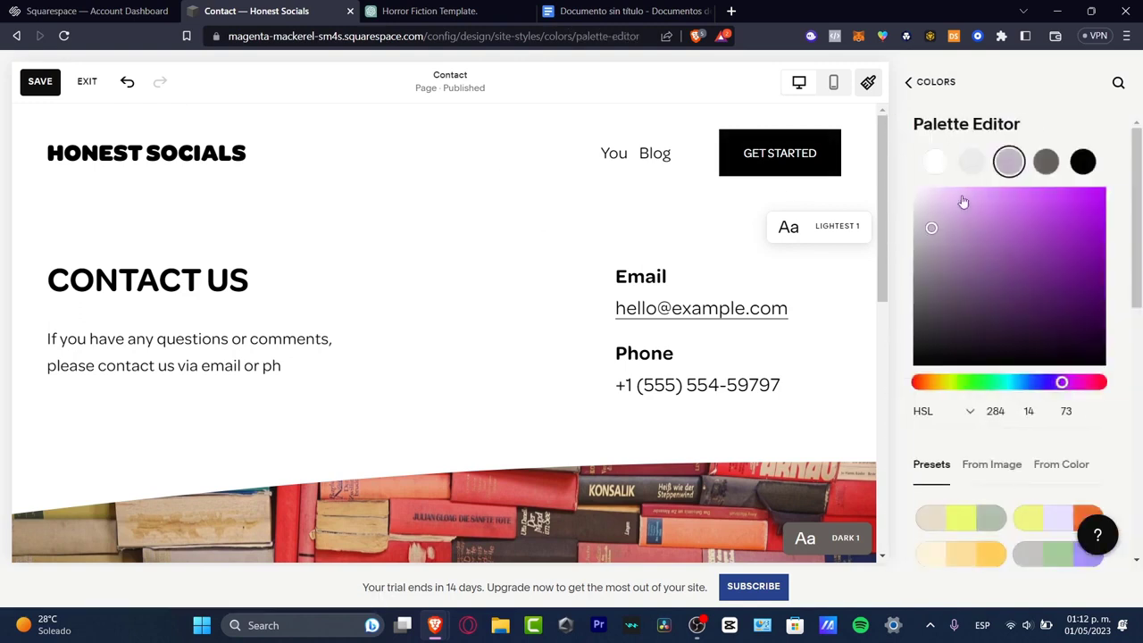
pyautogui.click(935, 162)
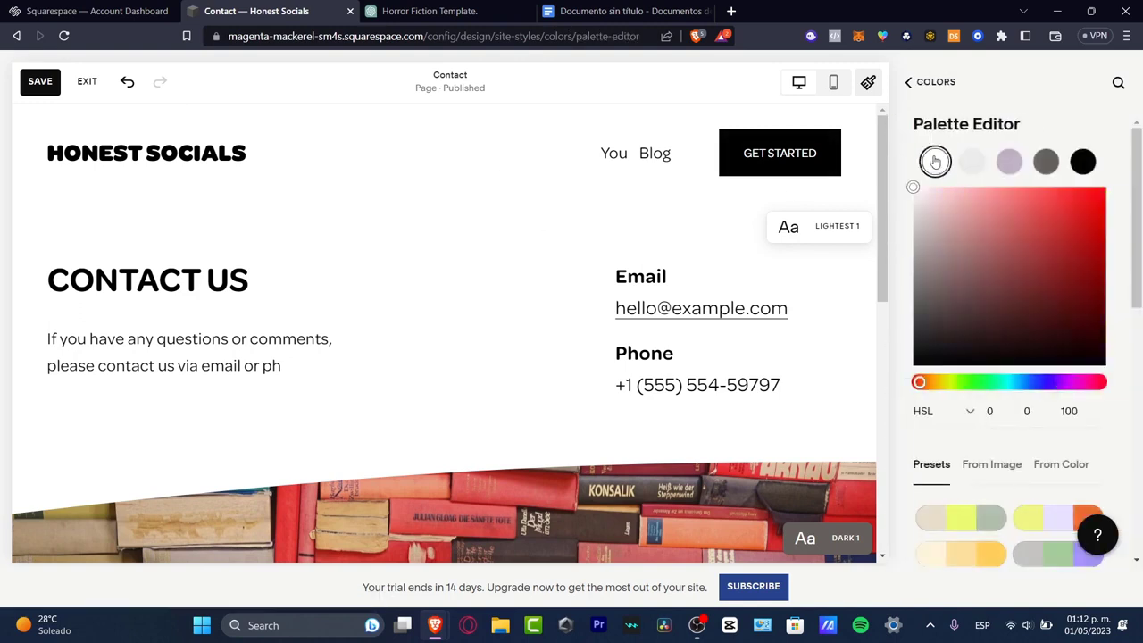
pyautogui.scroll(-3, 1018, 392)
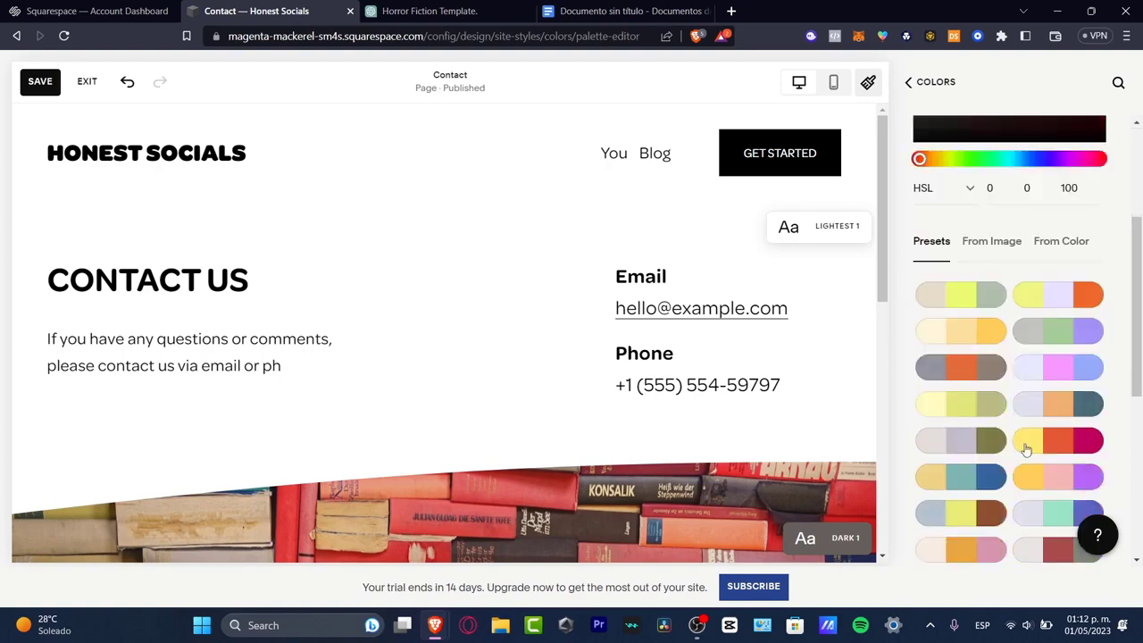
pyautogui.click(1058, 451)
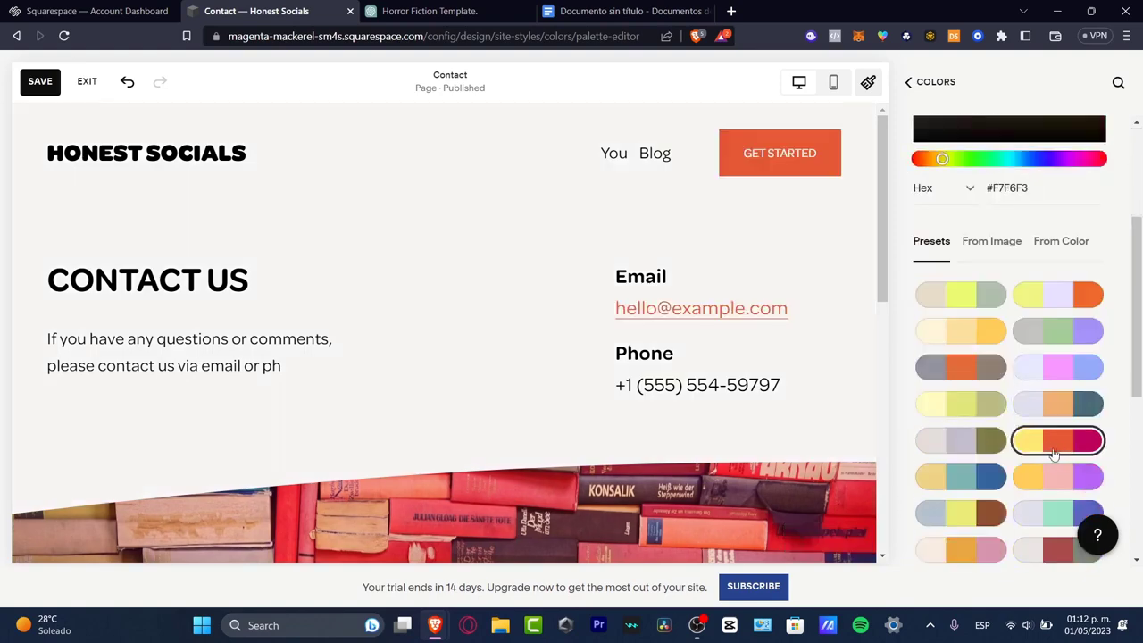
# - Set the palette's lightest color to bright orange #FE8B22 and save the site styles
pyautogui.moveTo(1074, 197); pyautogui.dragTo(1062, 185)
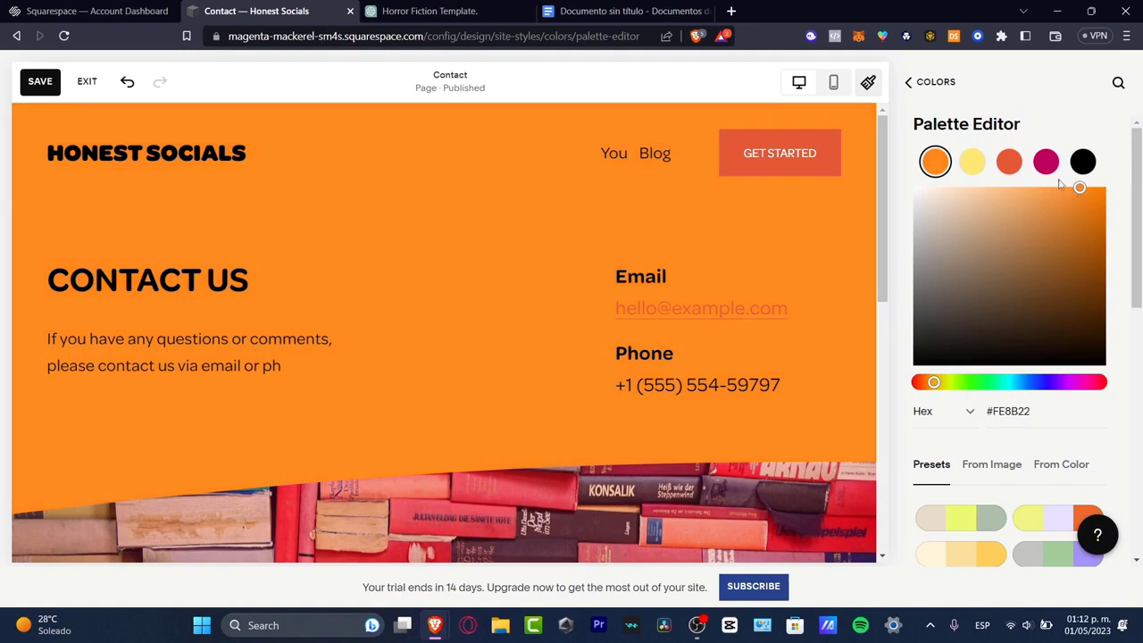
pyautogui.click(915, 88)
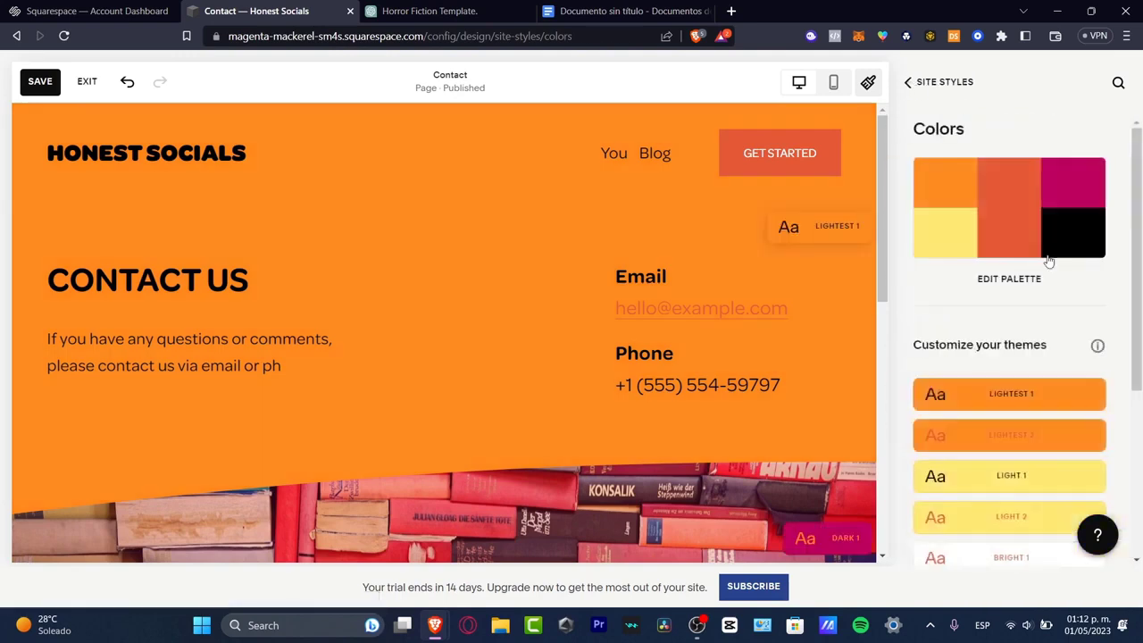
pyautogui.scroll(-6, 1049, 309)
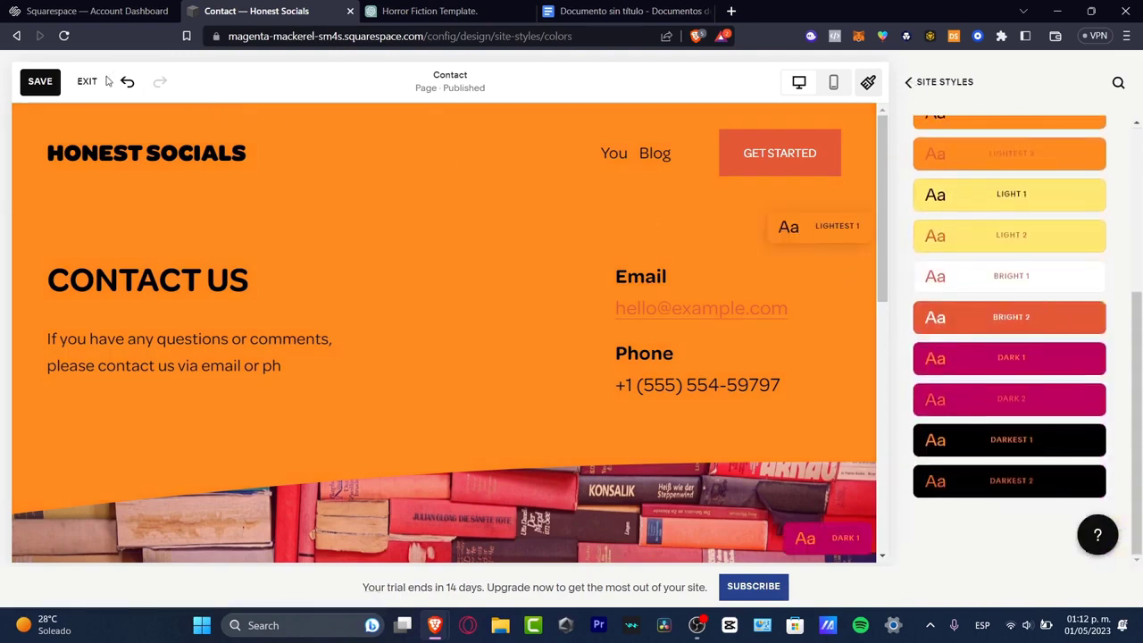
pyautogui.click(40, 81)
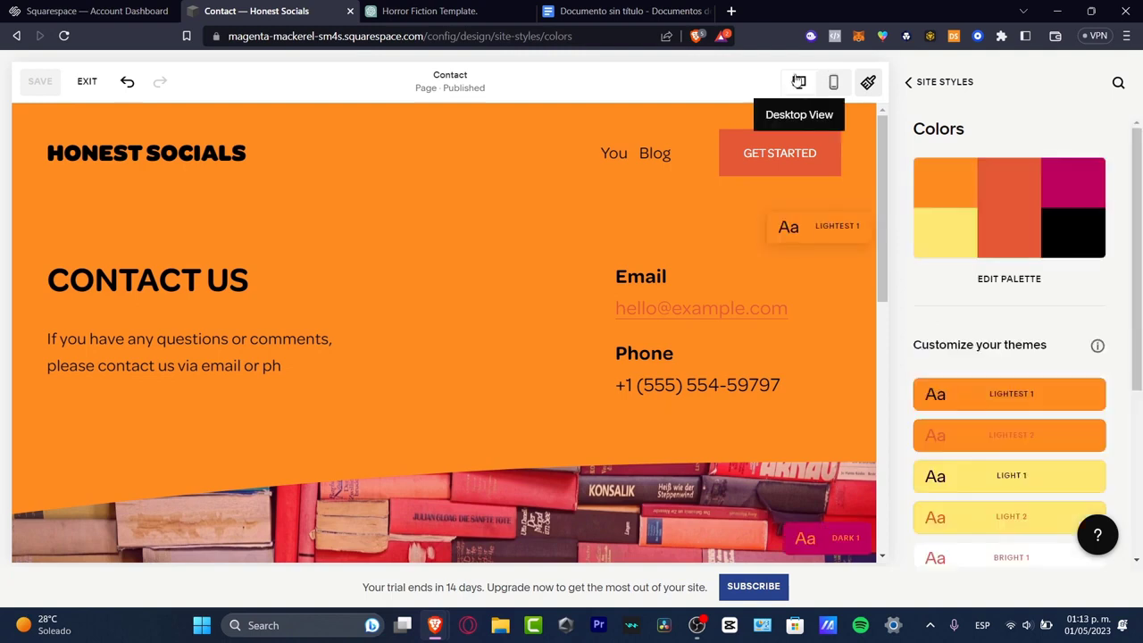
# - Preview the Contact page in mobile view down to its footer and close the site styles
pyautogui.click(834, 83)
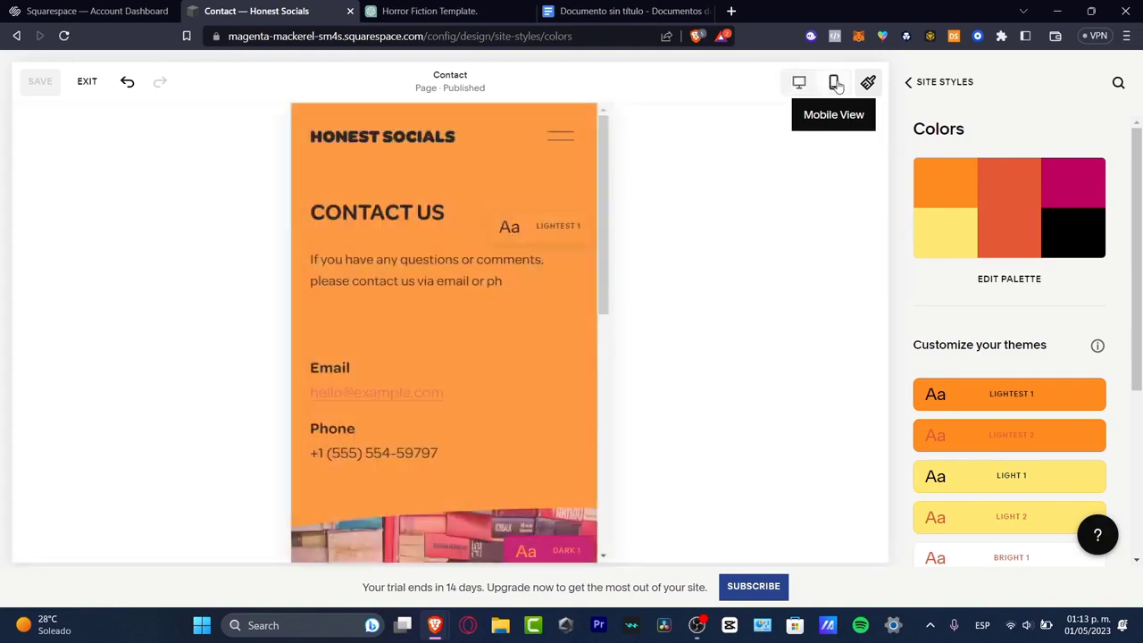
pyautogui.scroll(-10, 552, 348)
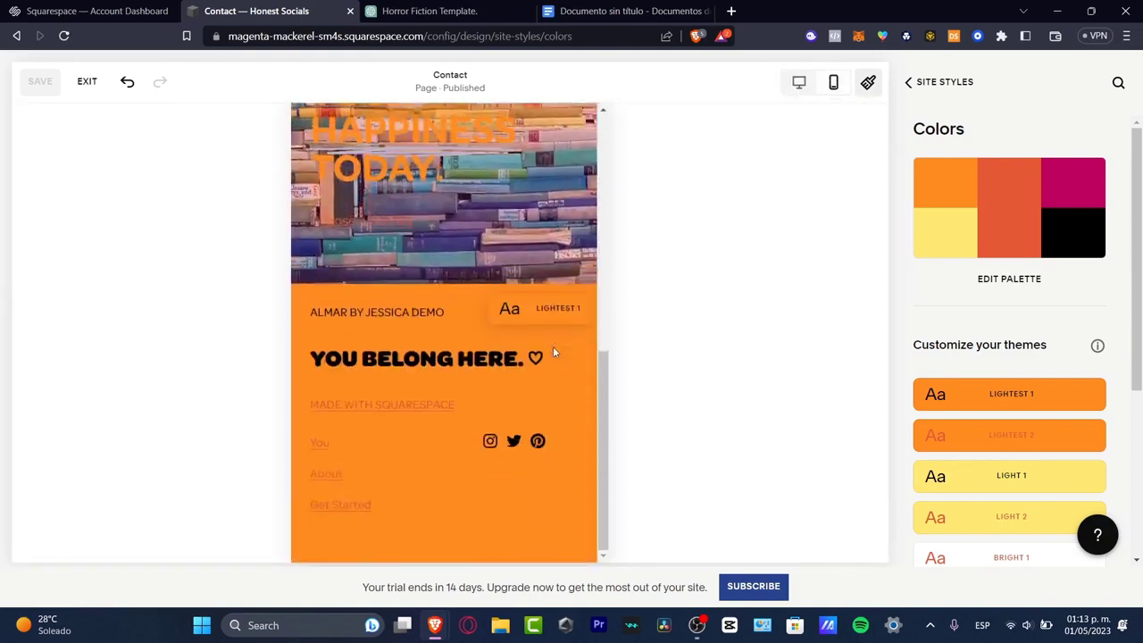
pyautogui.scroll(10, 553, 351)
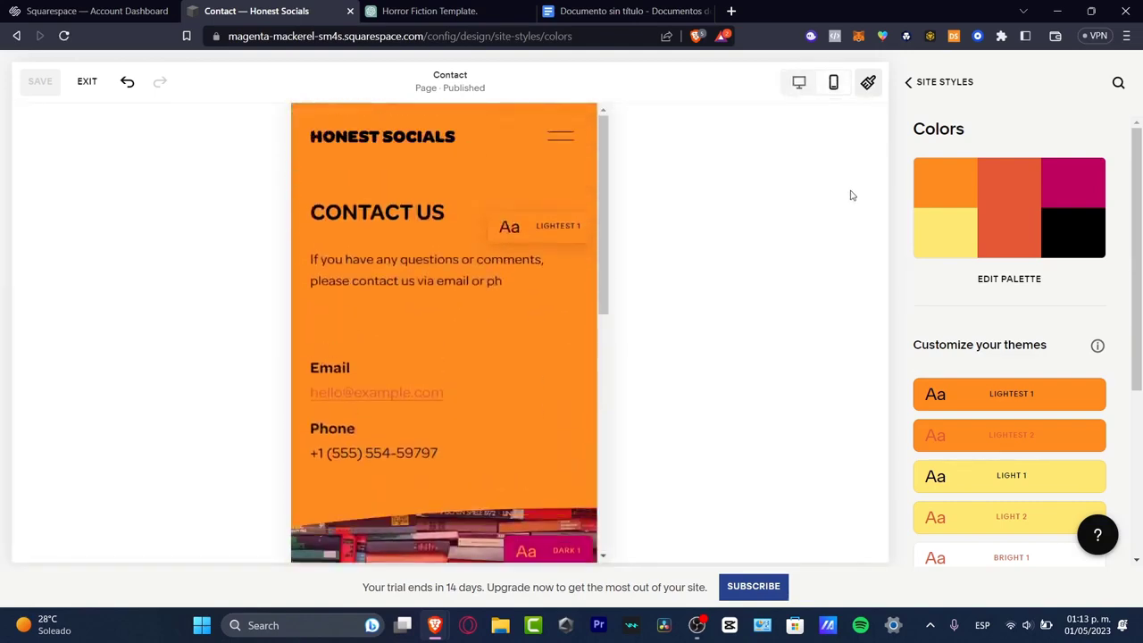
pyautogui.click(873, 80)
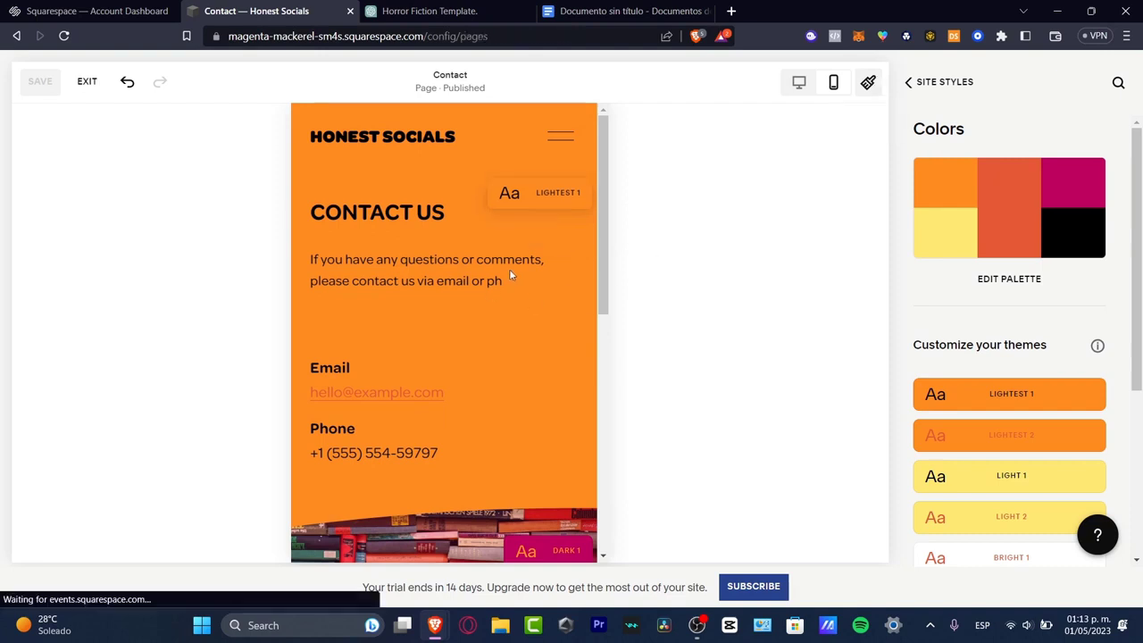
# - Examine the mobile layout of the contact text blocks, the books section and the footer
pyautogui.click(509, 268)
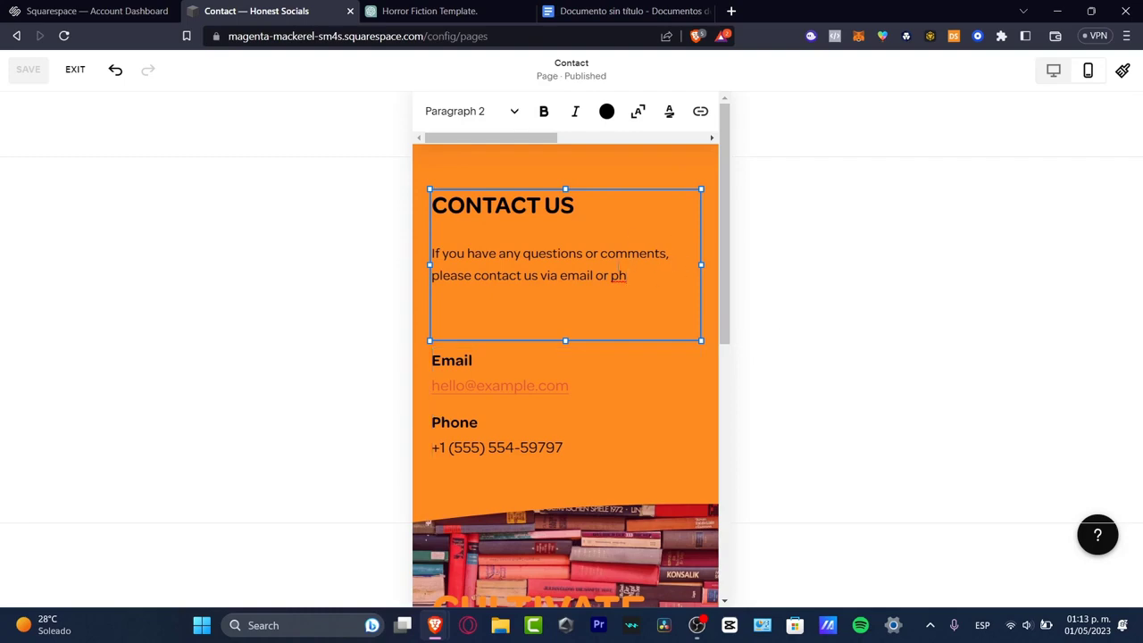
pyautogui.click(664, 293)
pyautogui.click(581, 400)
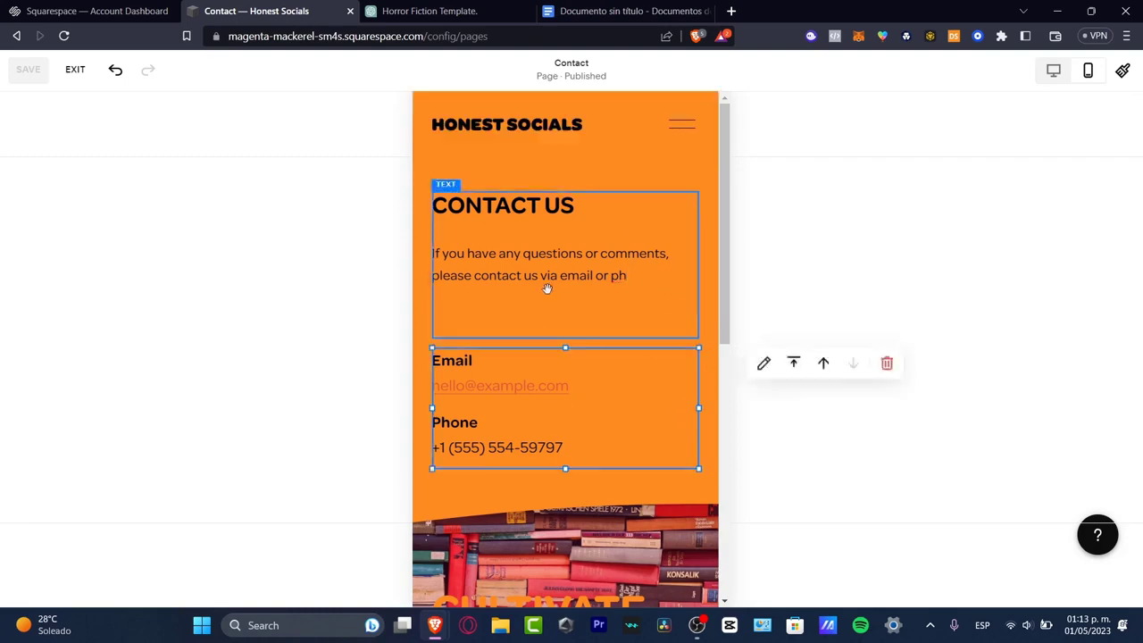
pyautogui.scroll(-6, 609, 277)
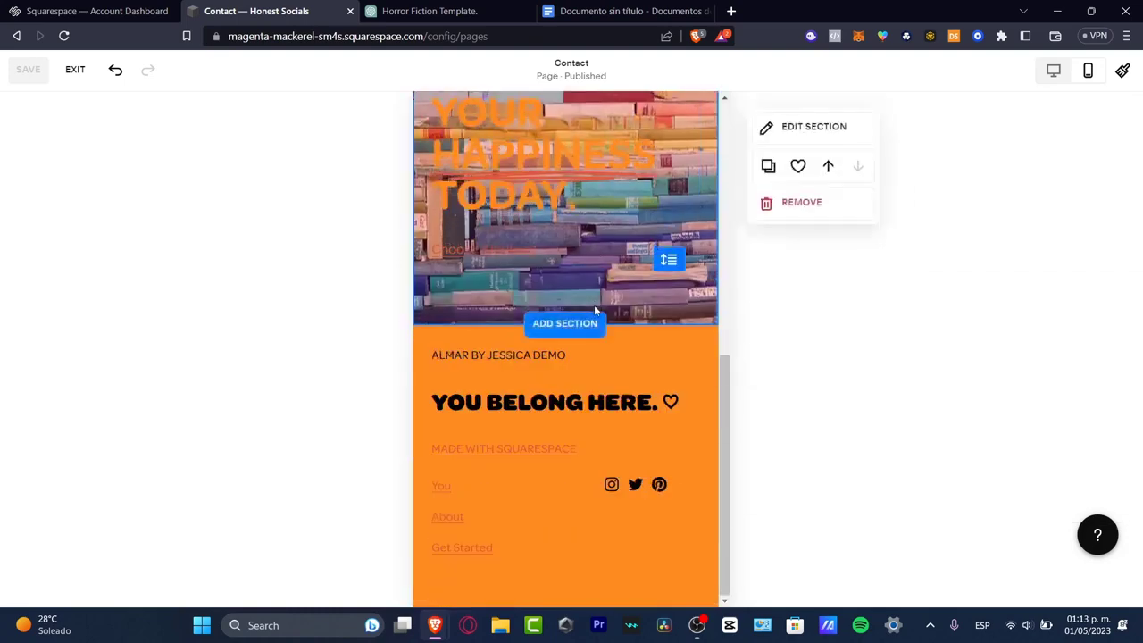
pyautogui.scroll(3, 653, 366)
pyautogui.scroll(-3, 653, 362)
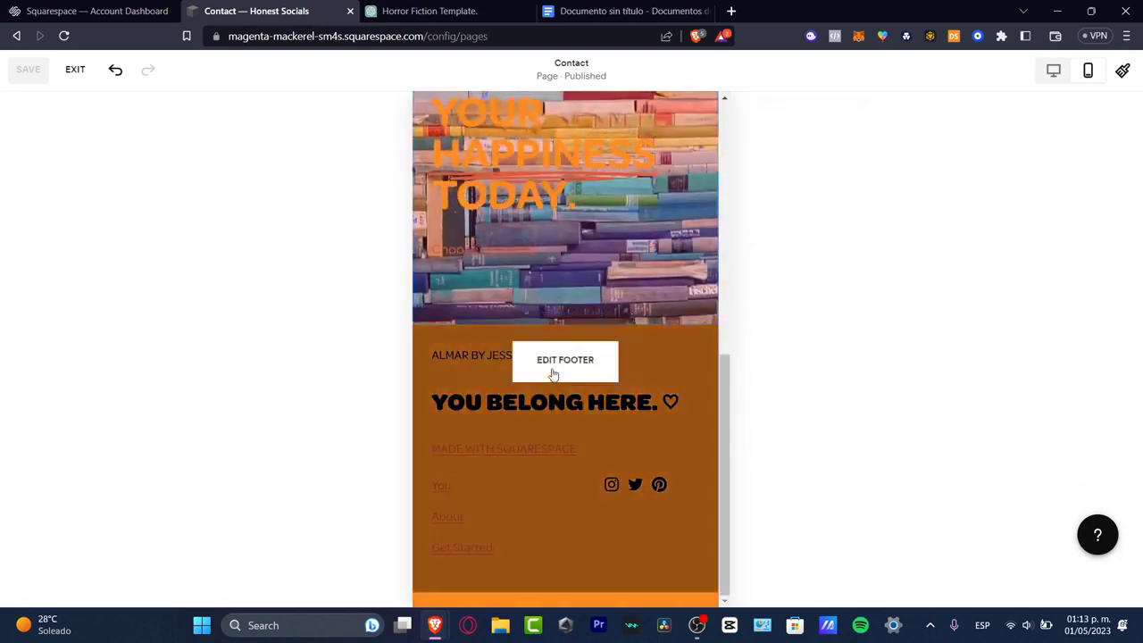
# - Move the "Cultivate your happiness today." text block to the left edge of its section and slightly lower in the mobile layout
pyautogui.doubleClick(633, 143)
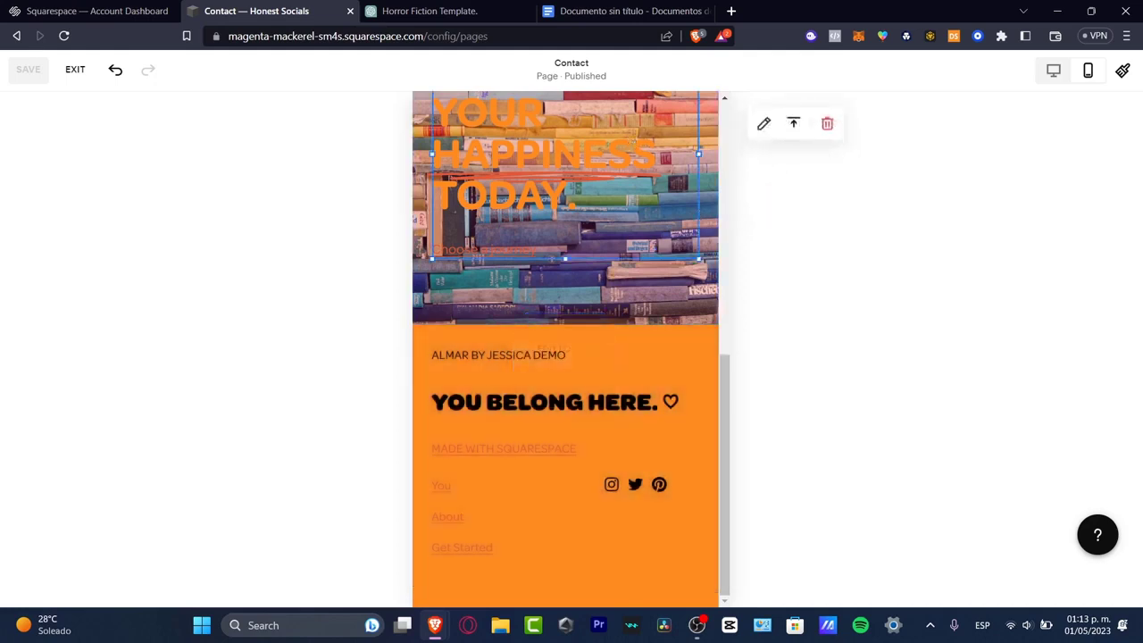
pyautogui.scroll(3, 629, 420)
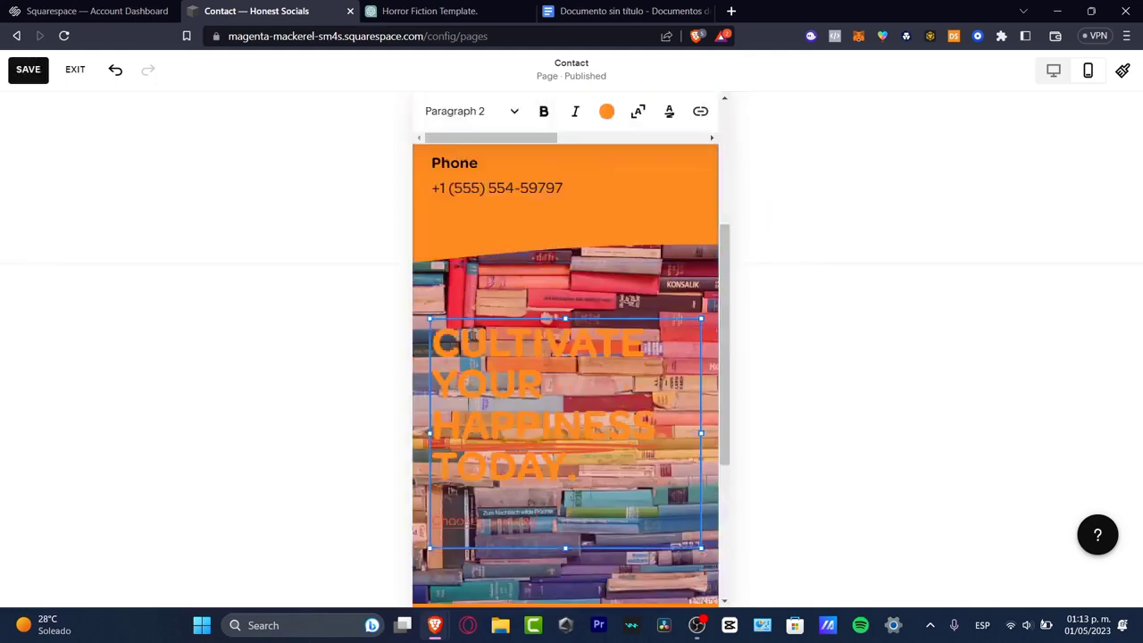
pyautogui.moveTo(603, 491); pyautogui.dragTo(540, 480)
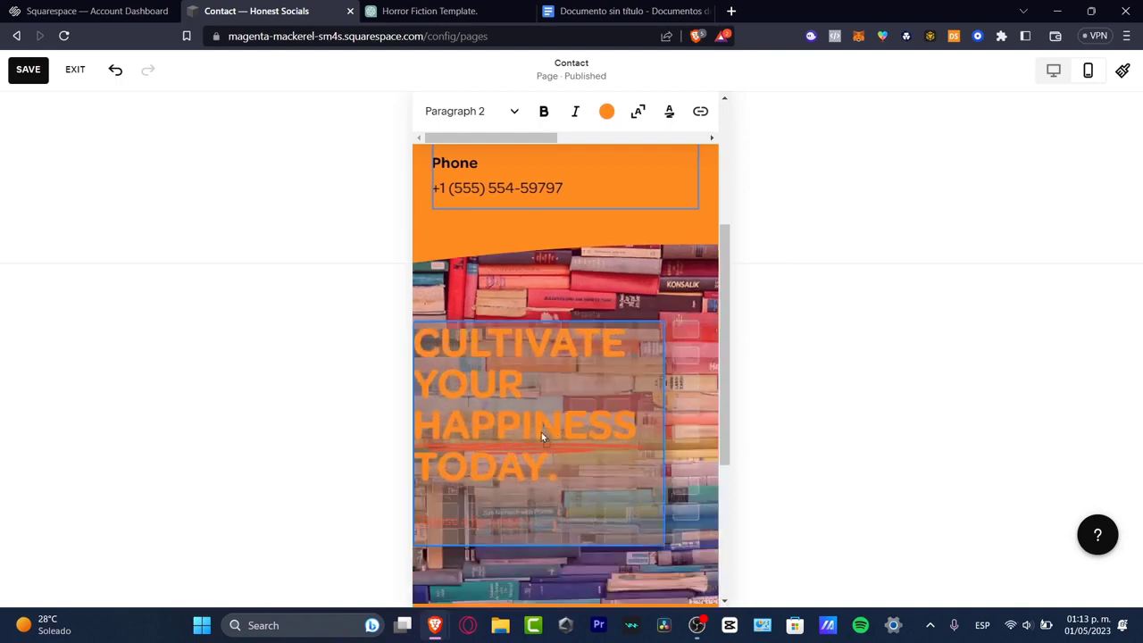
pyautogui.moveTo(541, 436); pyautogui.dragTo(551, 474)
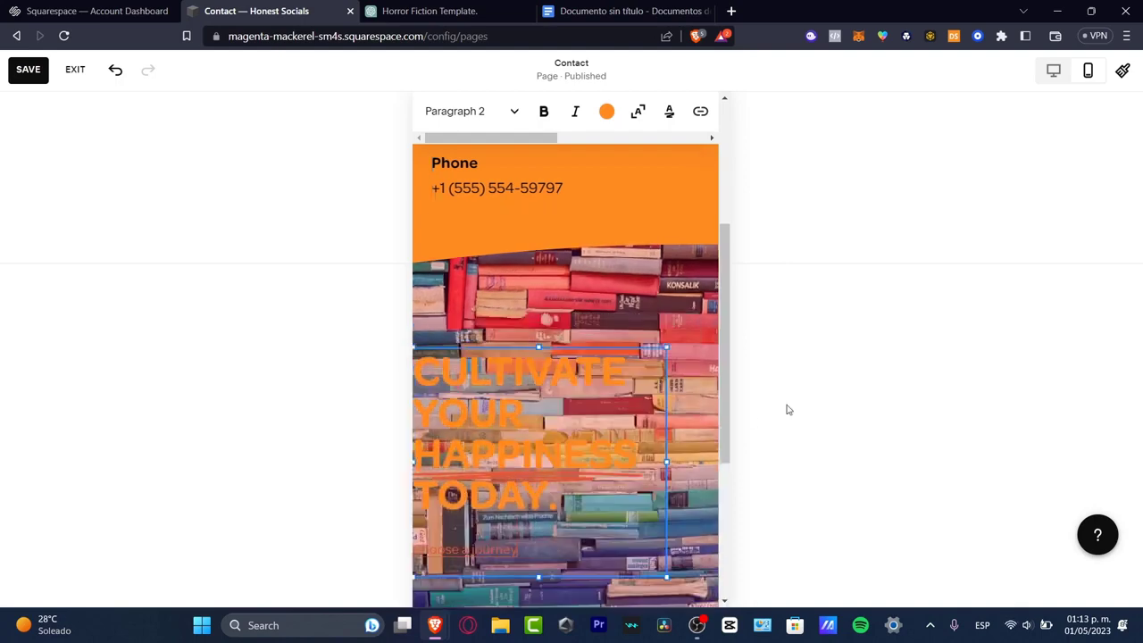
pyautogui.click(852, 375)
# - Return to desktop view and review the Contact page's sections with the new fonts and colors
pyautogui.click(1065, 75)
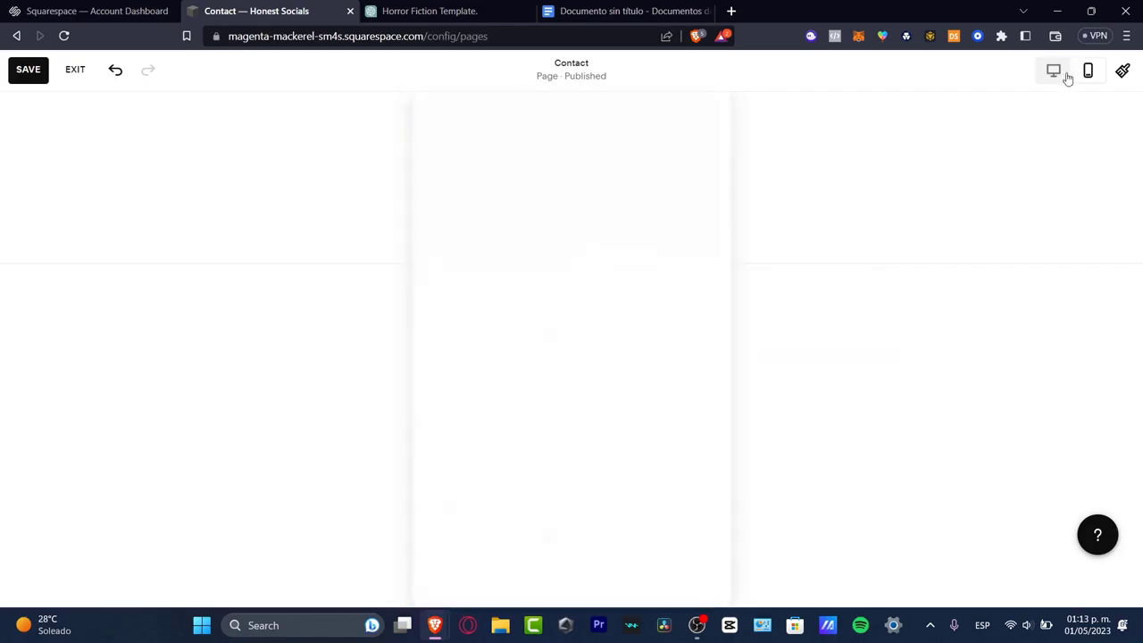
pyautogui.scroll(-3, 693, 302)
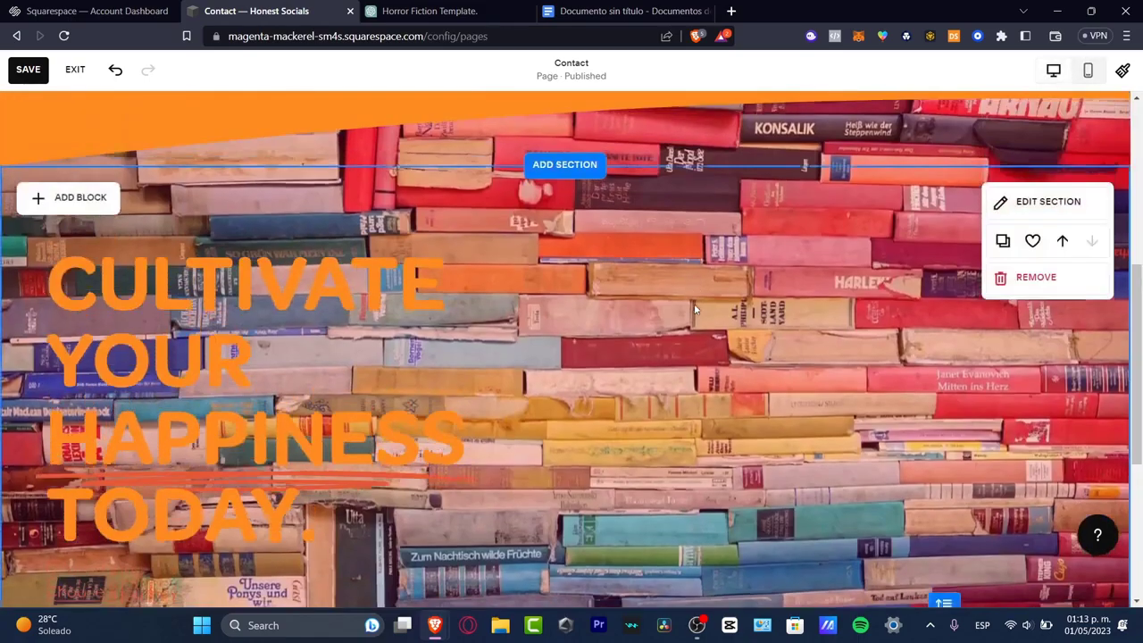
pyautogui.scroll(-3, 706, 344)
pyautogui.scroll(3, 716, 368)
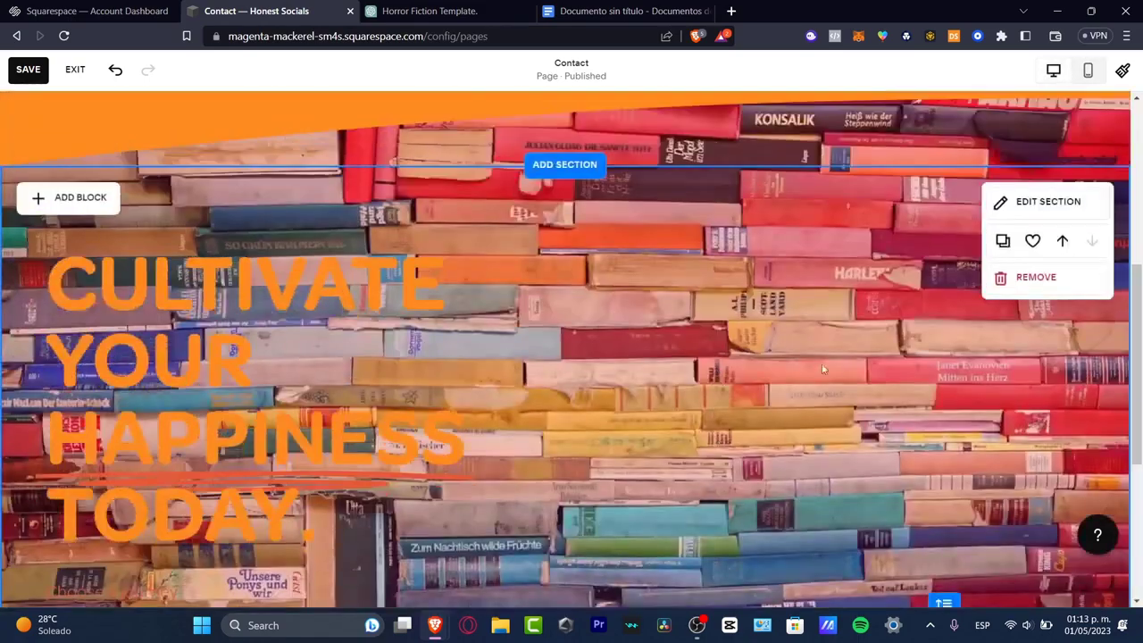
pyautogui.scroll(-4, 824, 368)
pyautogui.scroll(9, 840, 366)
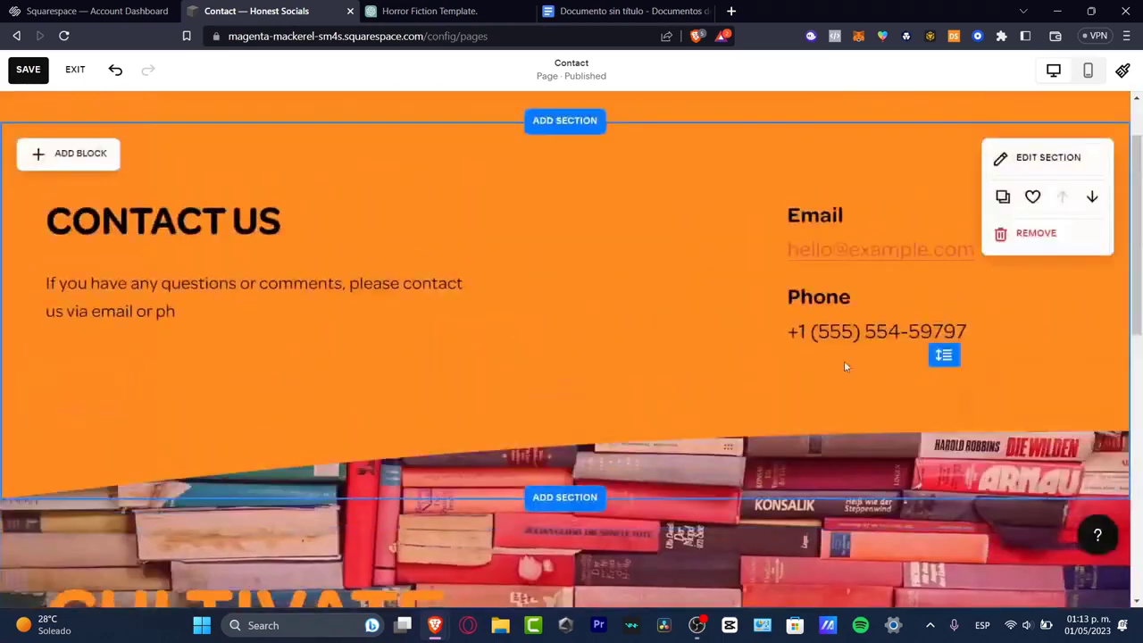
pyautogui.scroll(1, 846, 366)
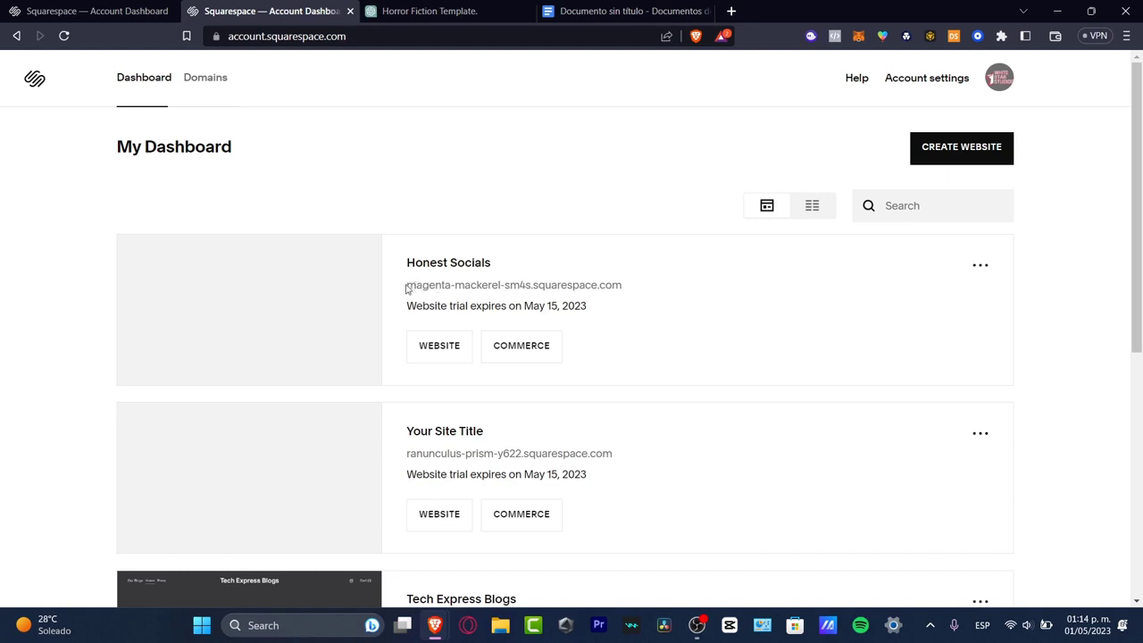
# - Check the Honest Socials site's web address and management options on the dashboard and open its website
pyautogui.moveTo(407, 286); pyautogui.dragTo(654, 283)
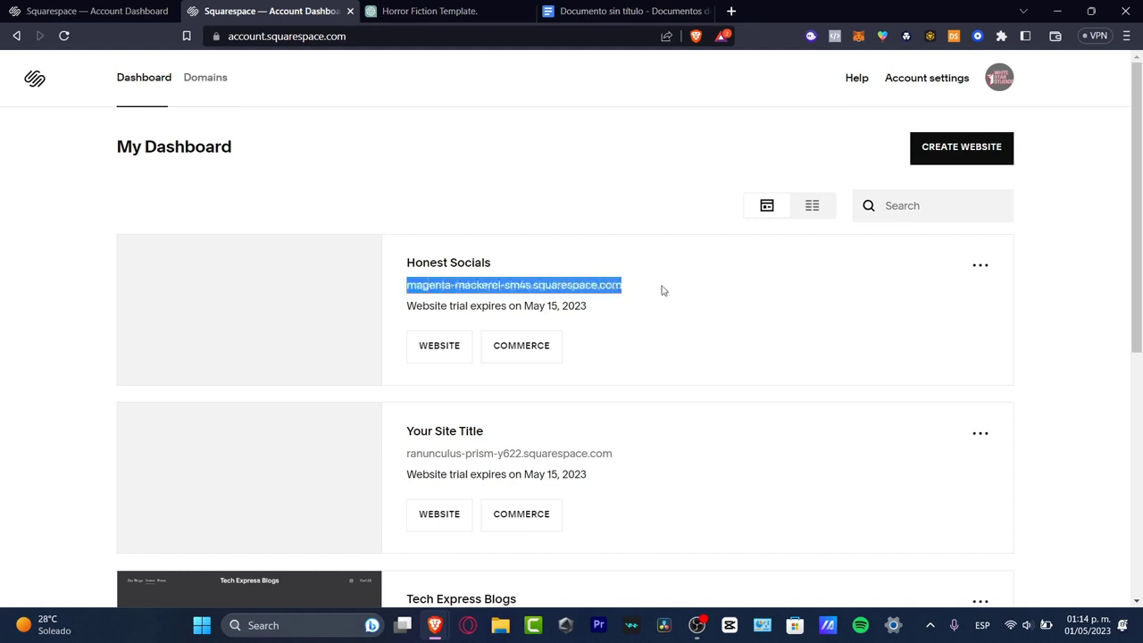
pyautogui.click(983, 265)
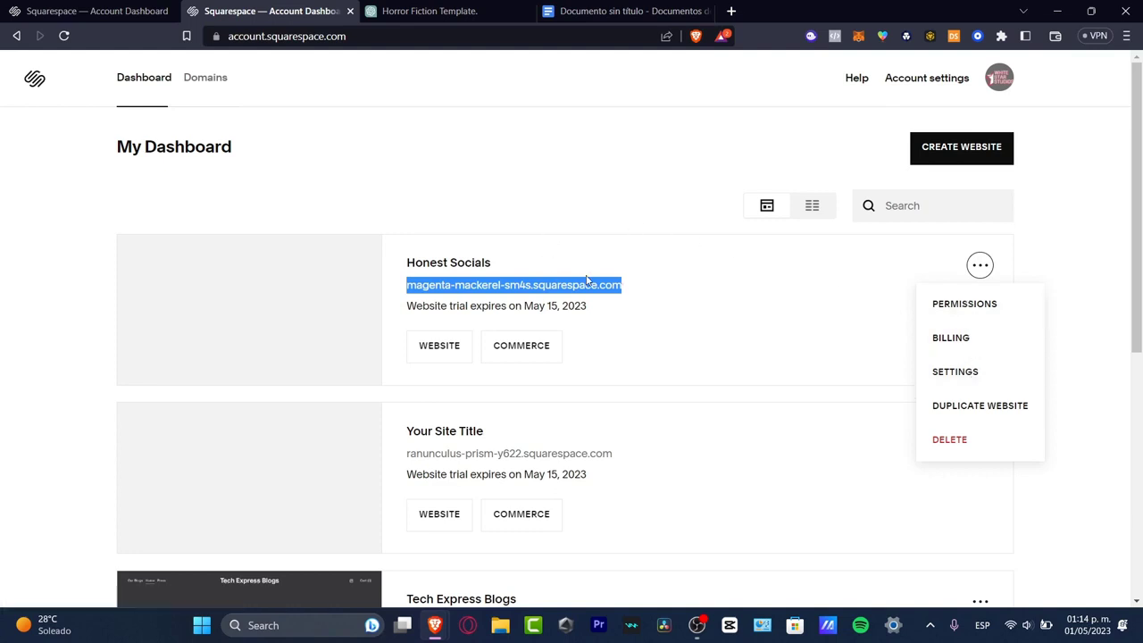
pyautogui.click(453, 359)
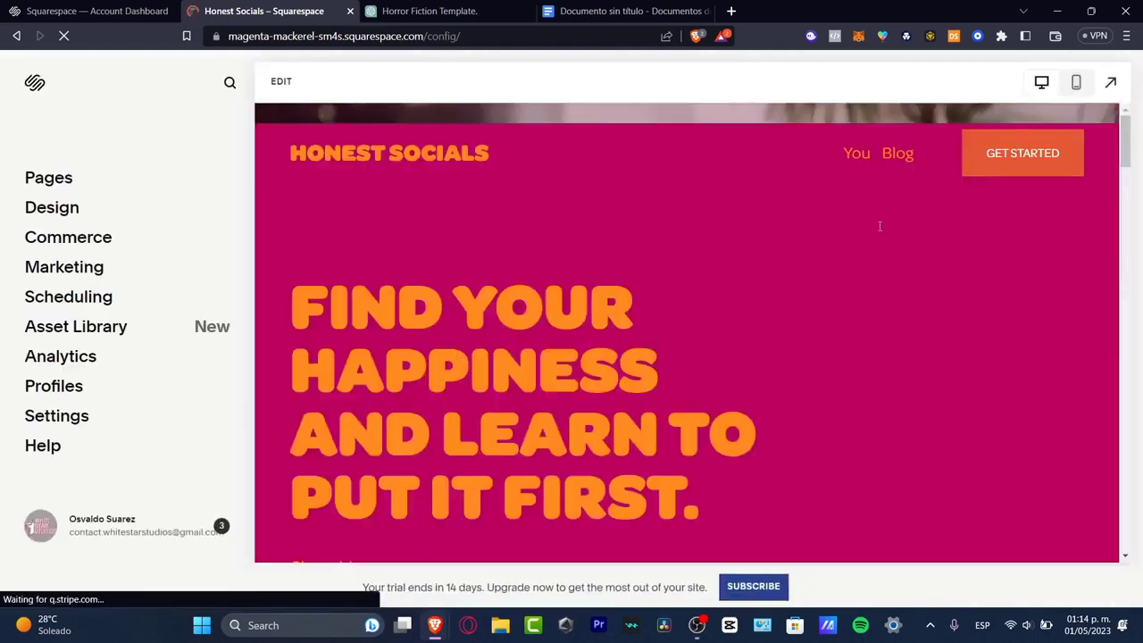
# - Review how the new fonts and colors look across the Honest Socials home page
pyautogui.scroll(-15, 898, 268)
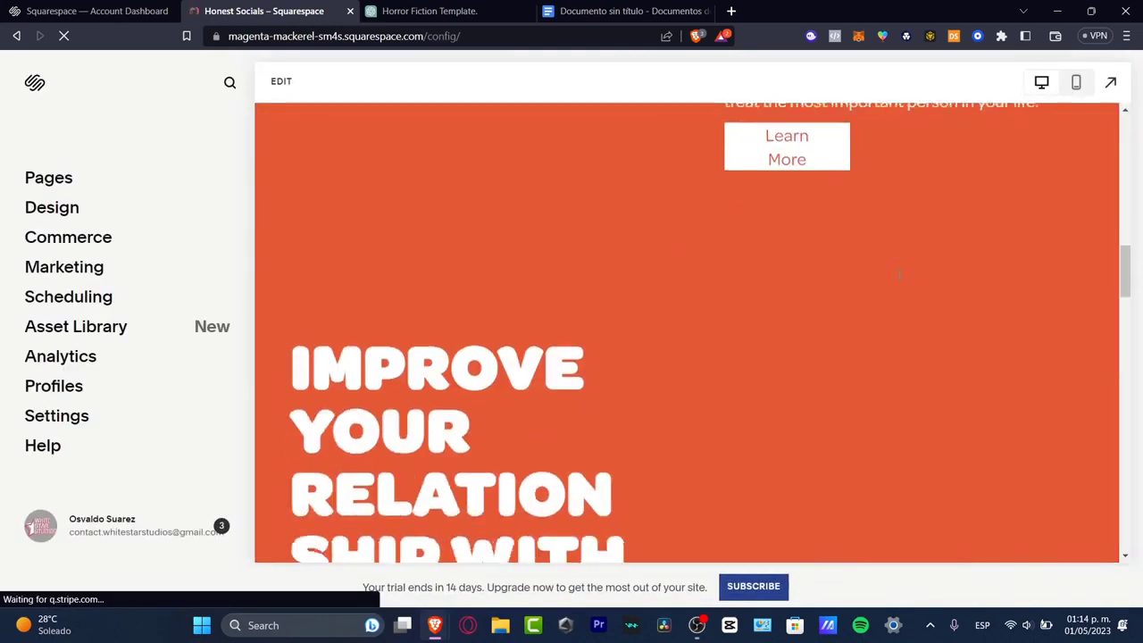
pyautogui.scroll(10, 899, 277)
pyautogui.scroll(-3, 899, 277)
pyautogui.scroll(10, 900, 275)
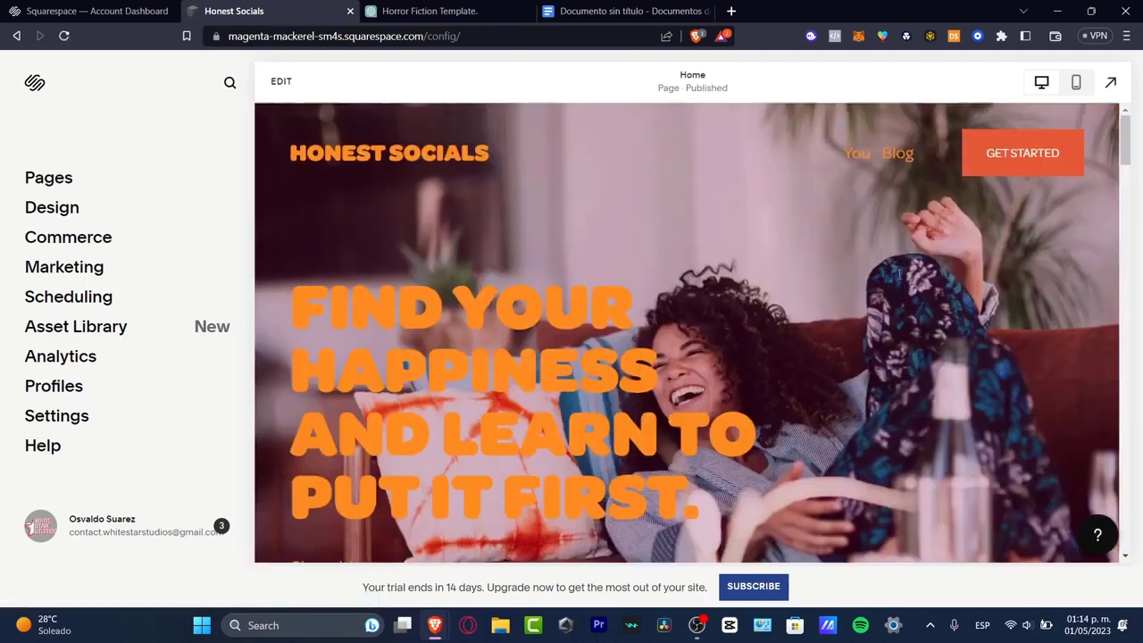